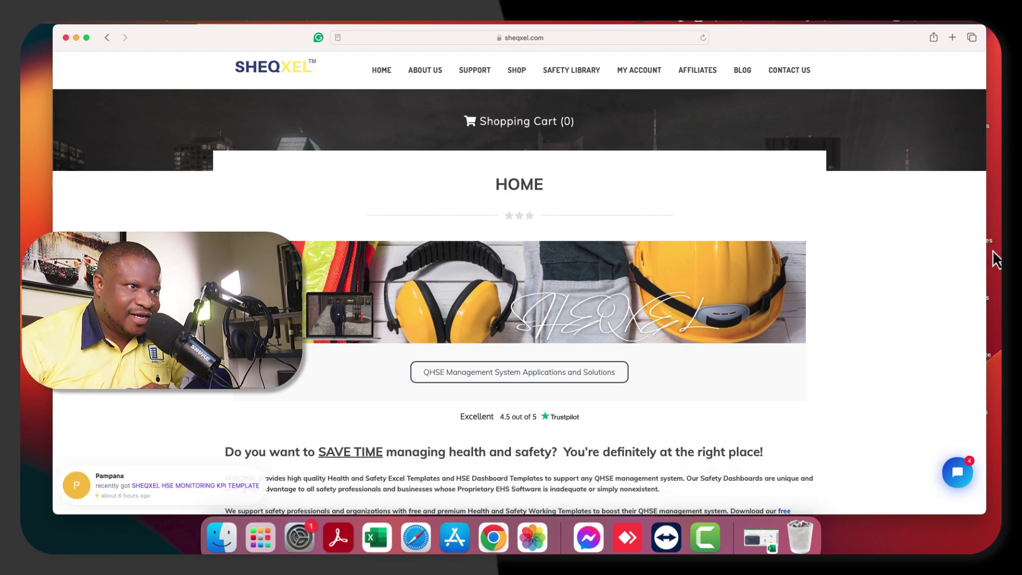
Scroll down to the SHEQXEL tools list, then switch to the Incident Cost Calculator workbook in Excel.
scroll(589, 305, "down", 3)
scroll(589, 305, "down", 15)
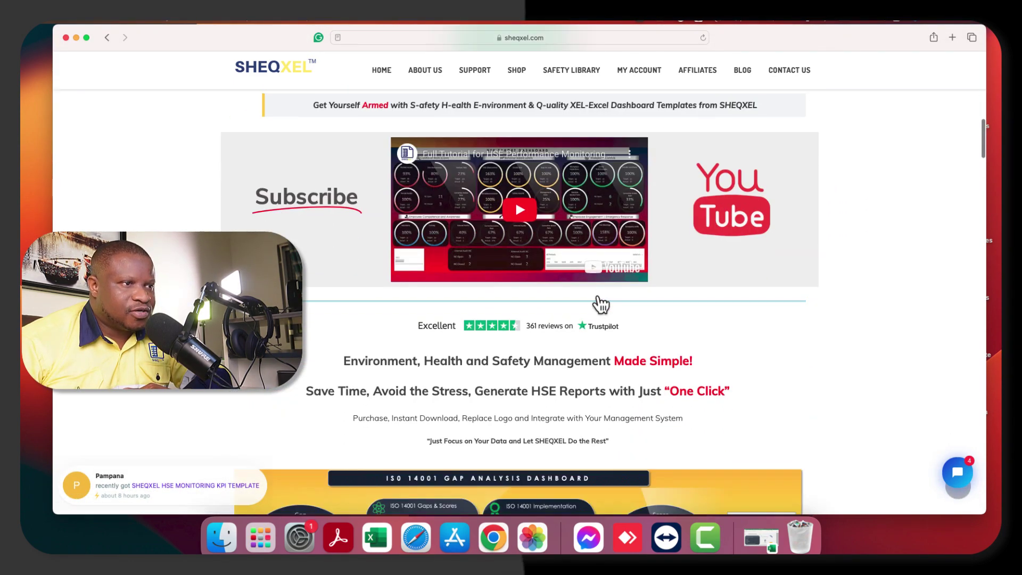
scroll(597, 306, "down", 3)
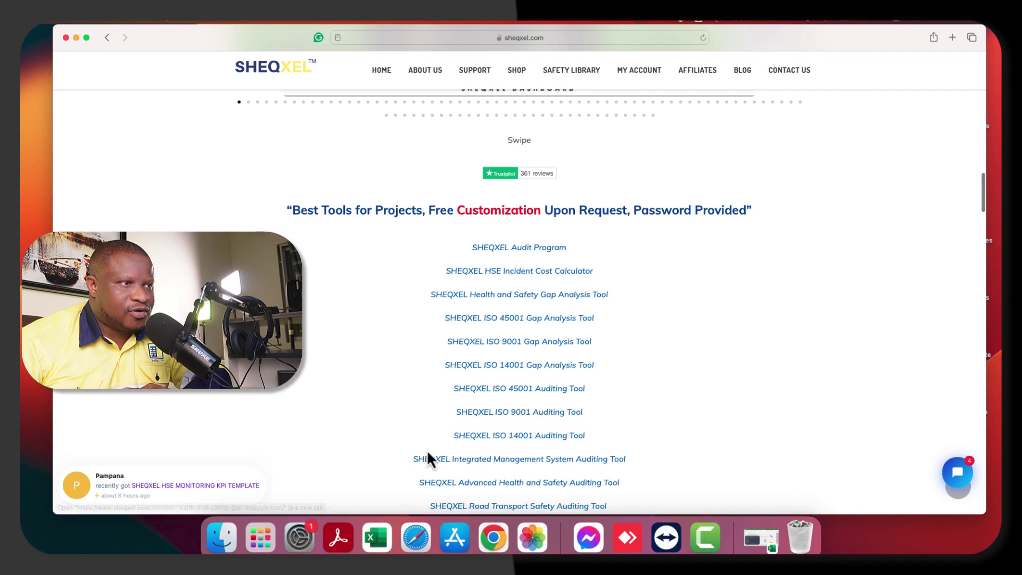
left_click(384, 551)
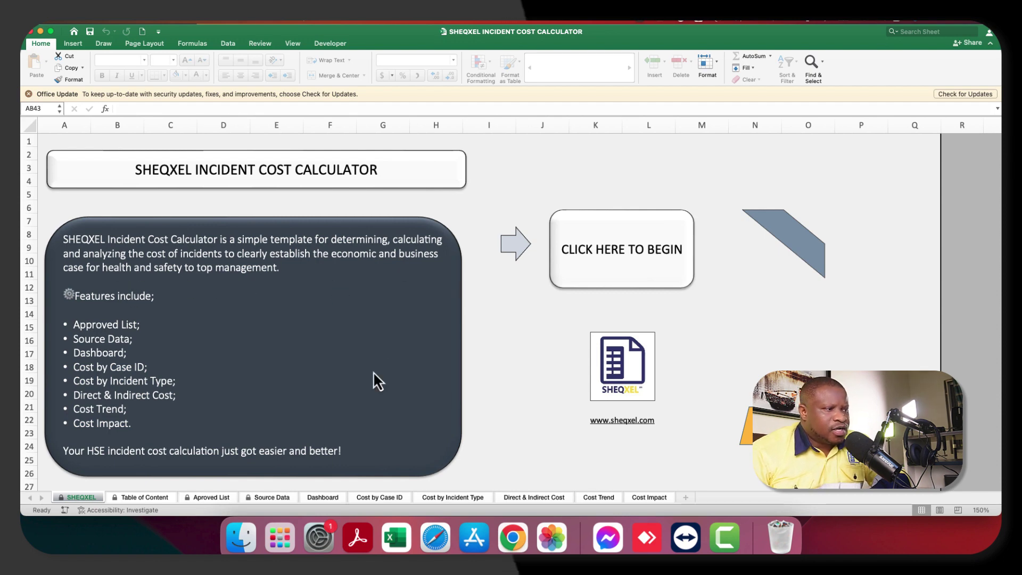
Show the Table of Content sheet with its eight sections, from Approved List to Cost Impact.
left_click(155, 498)
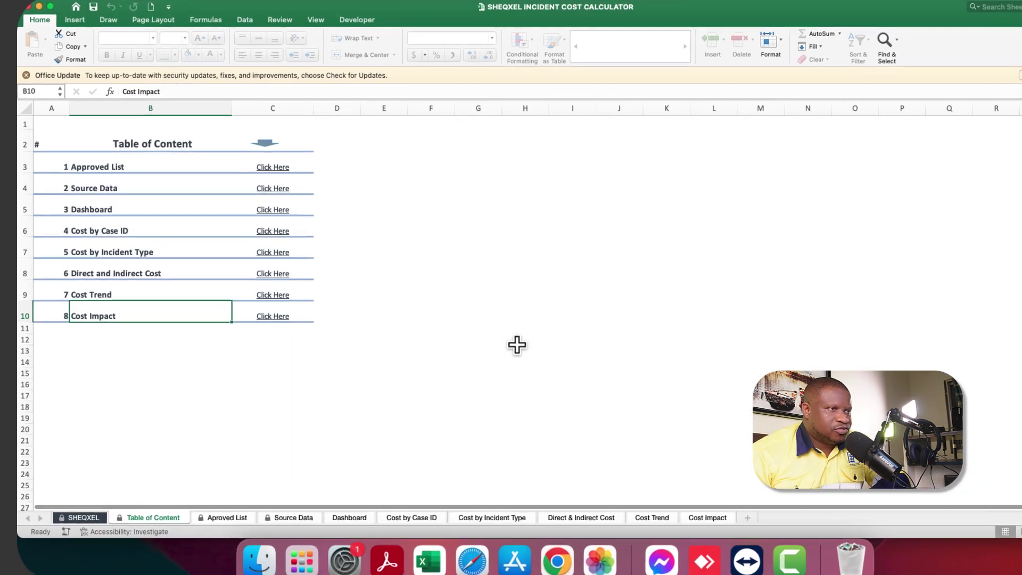
left_click(516, 343)
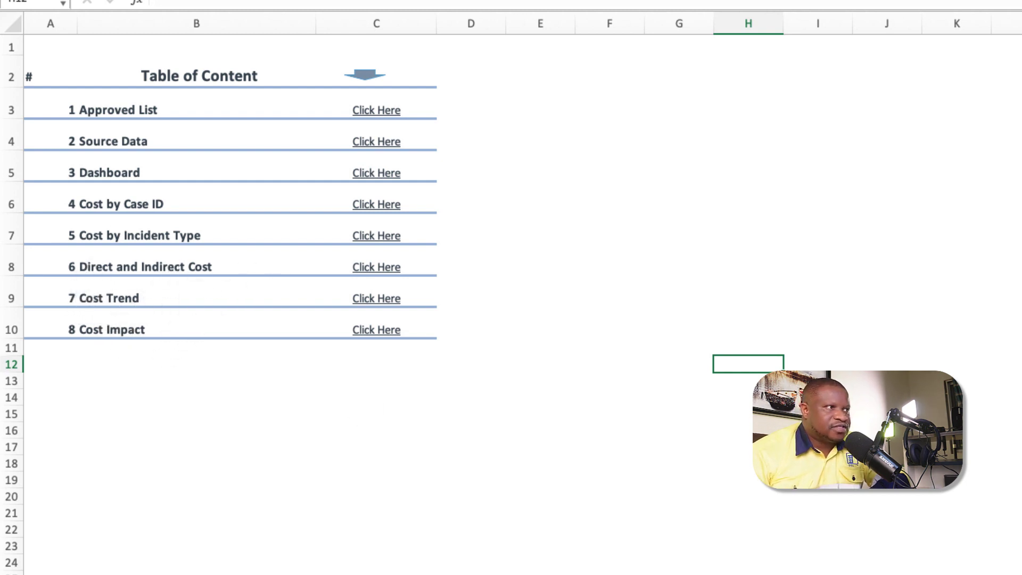
Move to the Approved List sheet and glance over its actions and Impact Level Definition table.
key("ctrl+Page_Down")
scroll(543, 509, "down", 10)
scroll(535, 503, "up", 10)
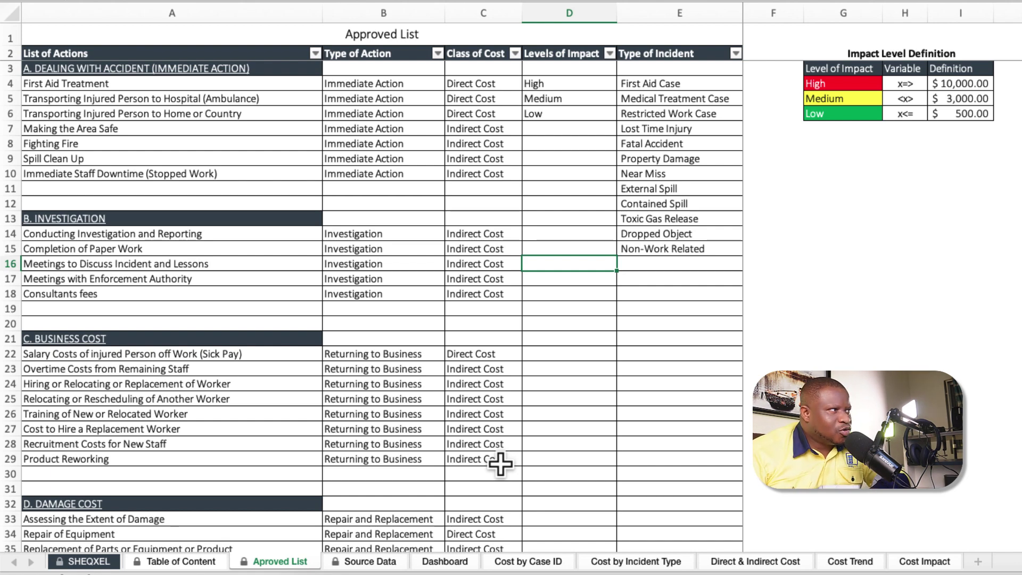
scroll(80, 176, "down", 2)
scroll(79, 165, "up", 2)
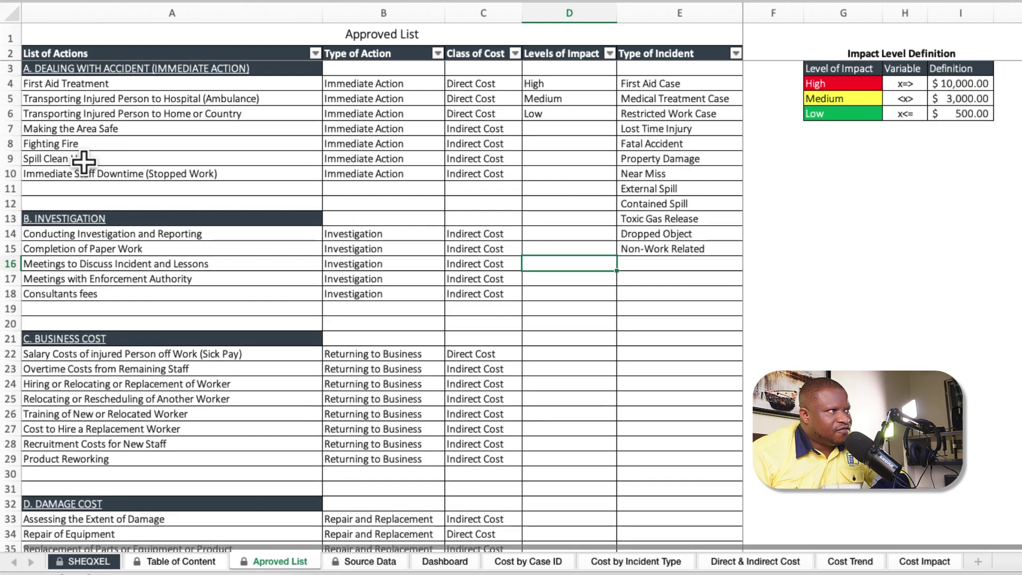
left_click(109, 65)
scroll(282, 219, "down", 4)
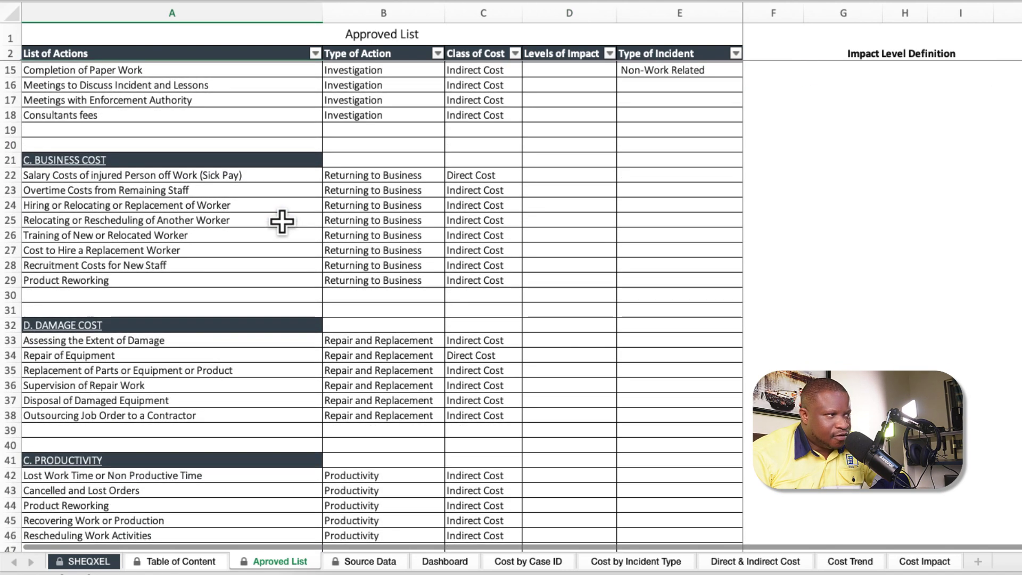
scroll(282, 221, "down", 4)
scroll(282, 221, "up", 8)
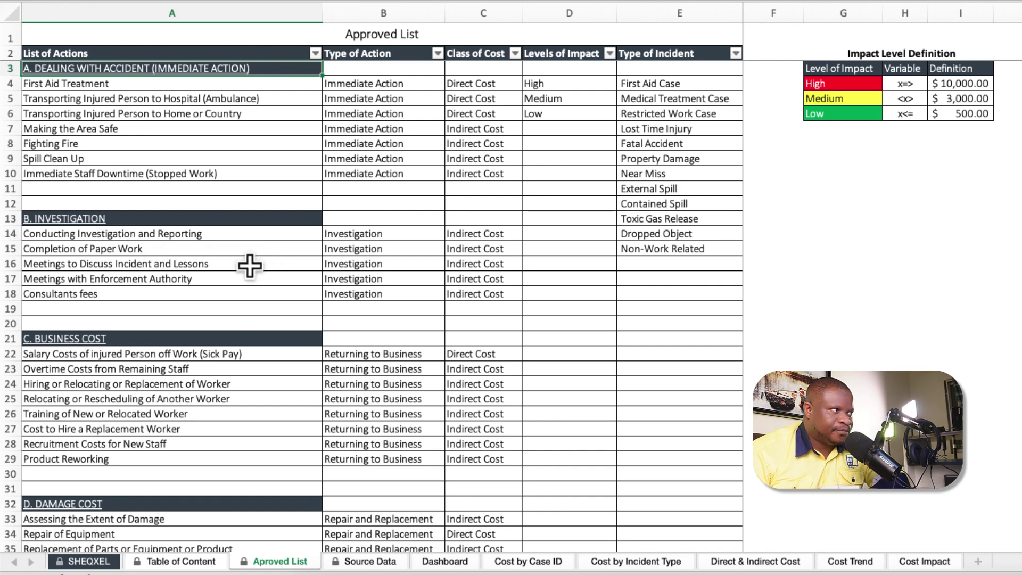
scroll(160, 274, "down", 2)
scroll(131, 273, "up", 2)
scroll(131, 273, "down", 3)
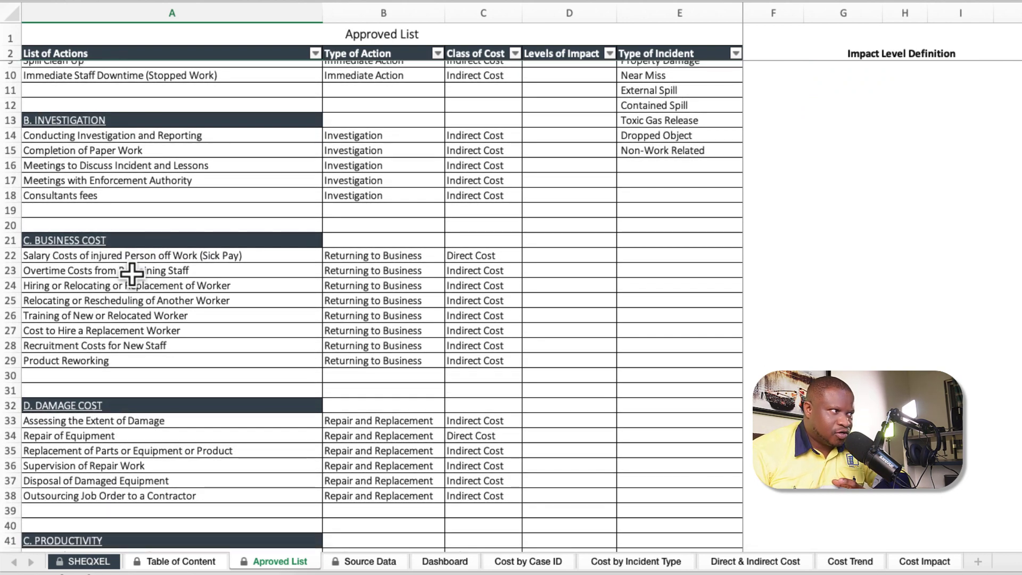
scroll(181, 325, "down", 3)
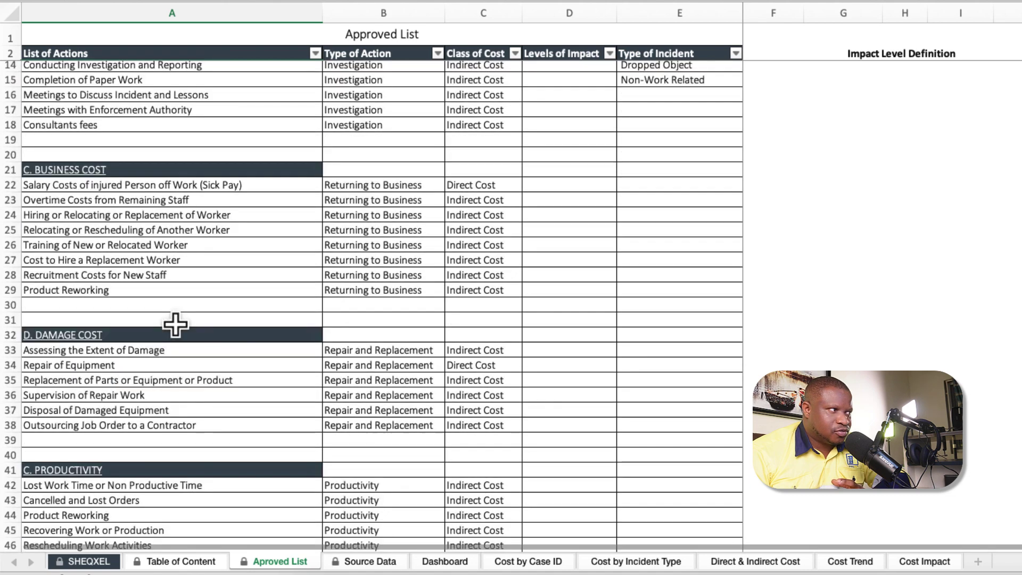
scroll(126, 260, "down", 6)
scroll(119, 263, "up", 12)
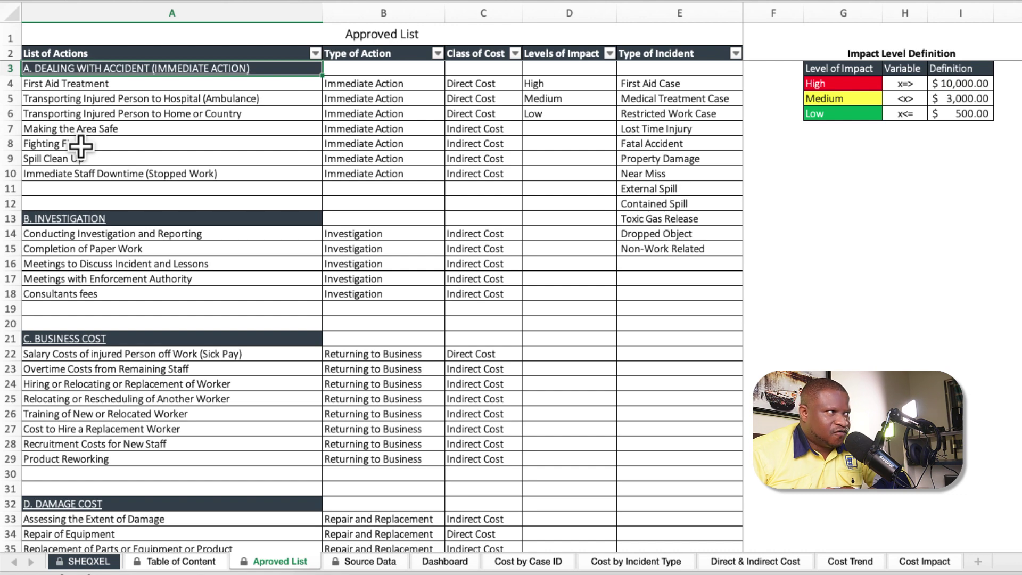
scroll(78, 271, "down", 3)
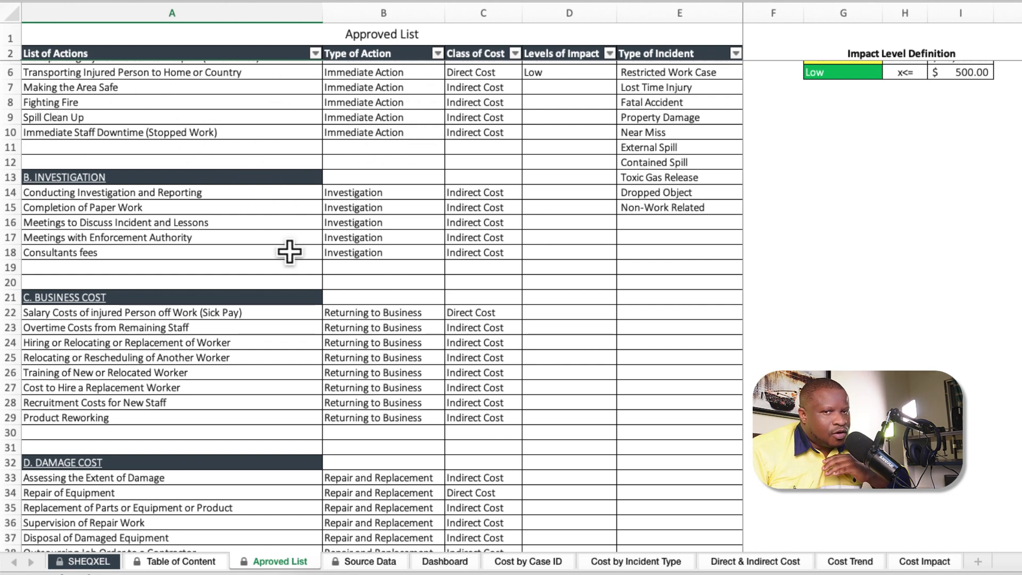
scroll(267, 242, "down", 3)
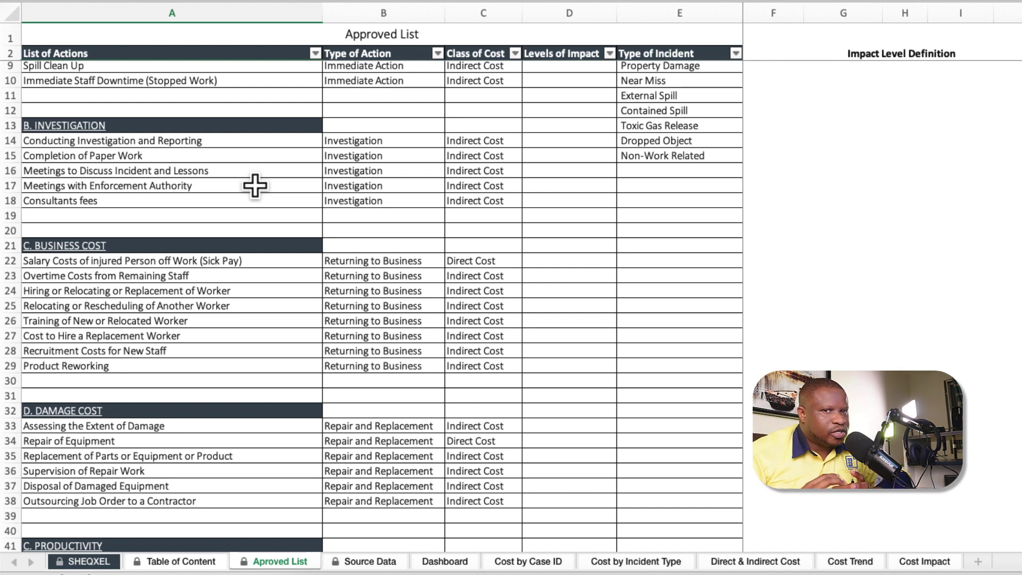
scroll(255, 185, "down", 4)
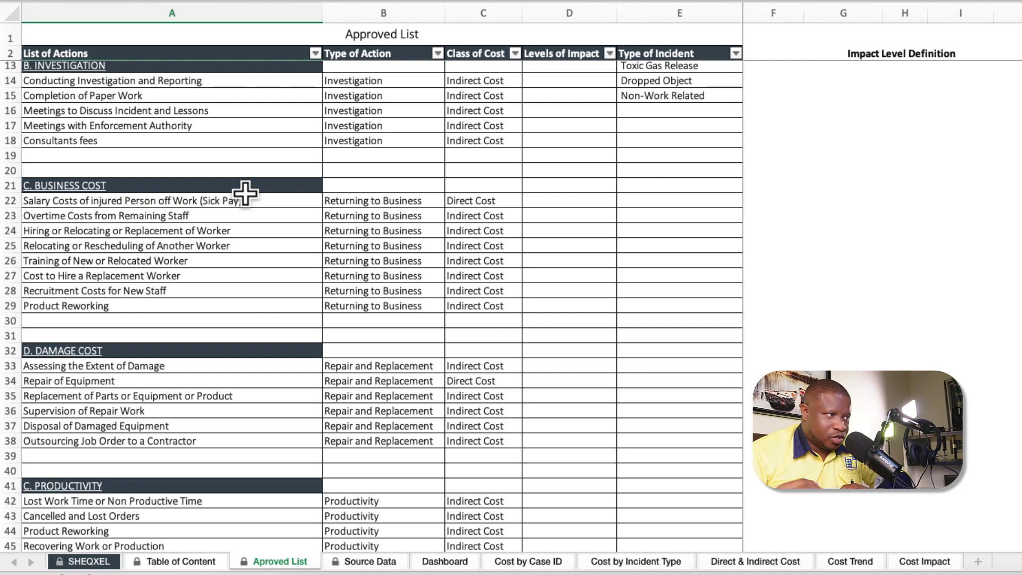
scroll(245, 193, "down", 11)
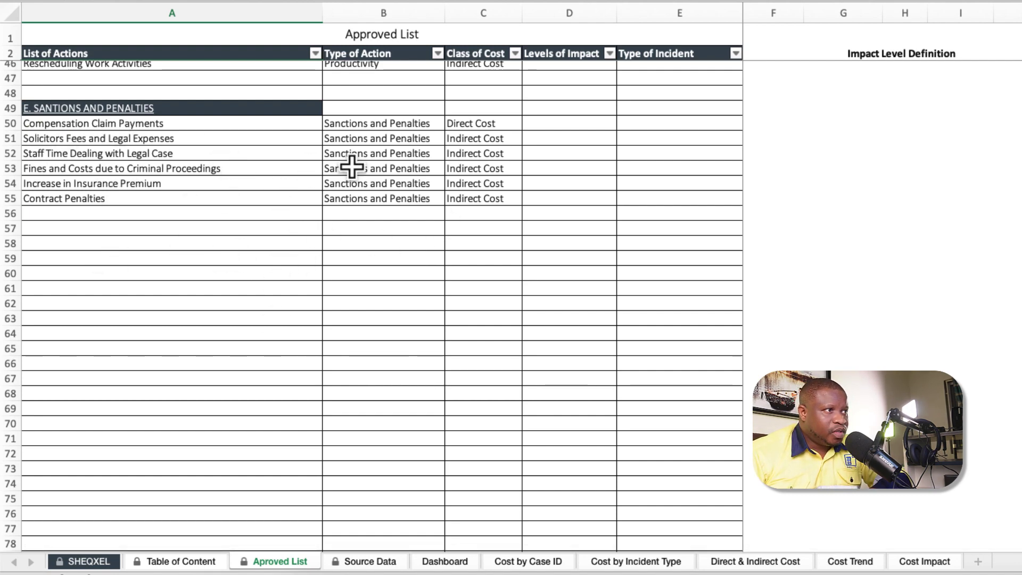
scroll(325, 284, "up", 14)
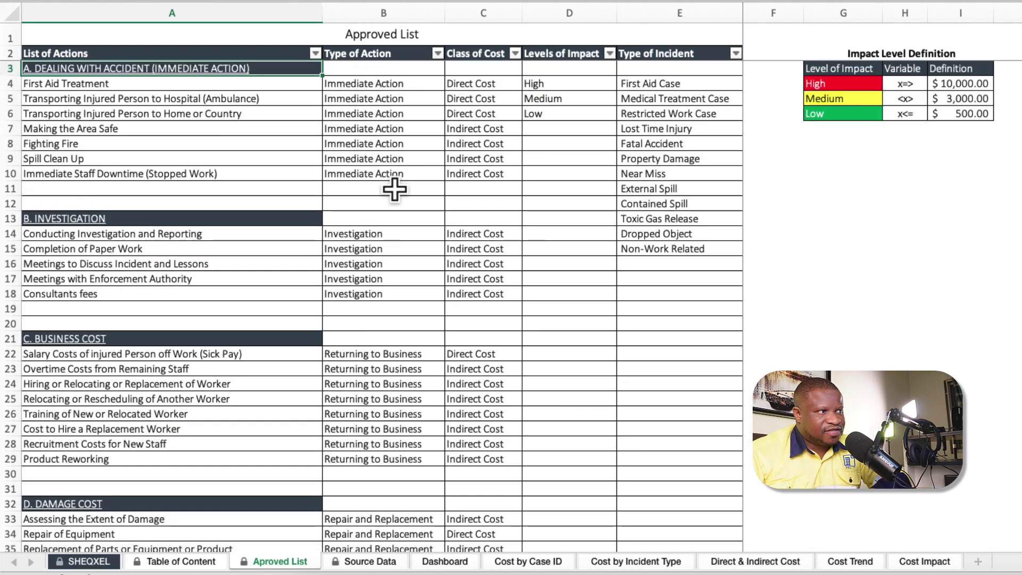
scroll(395, 207, "down", 3)
scroll(354, 287, "down", 9)
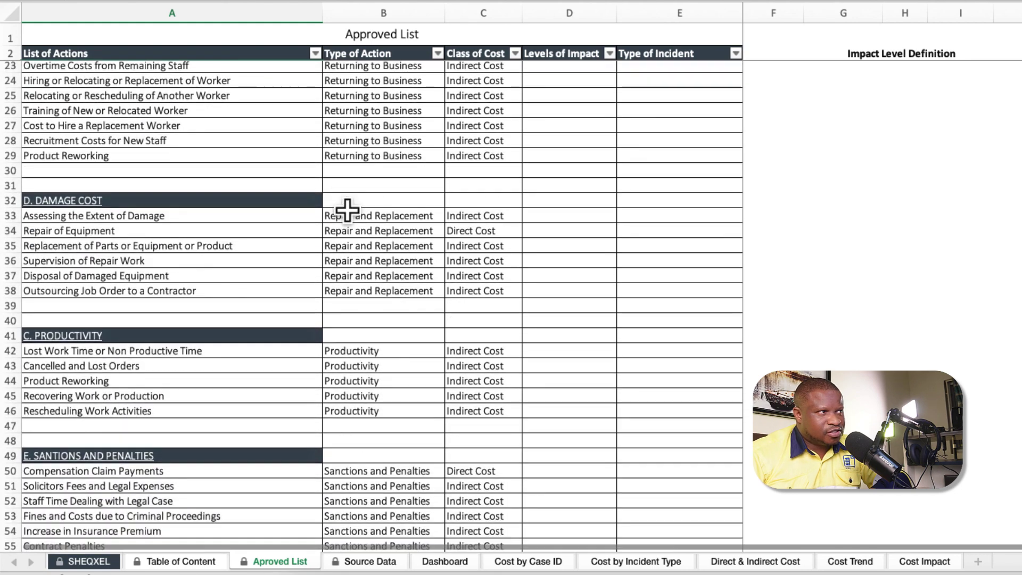
scroll(377, 253, "down", 4)
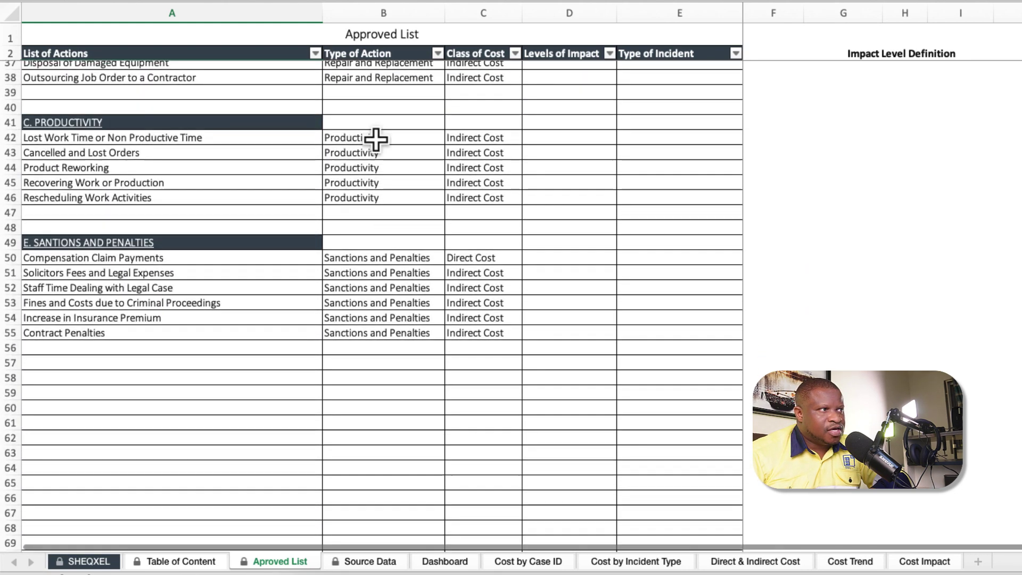
scroll(385, 240, "up", 12)
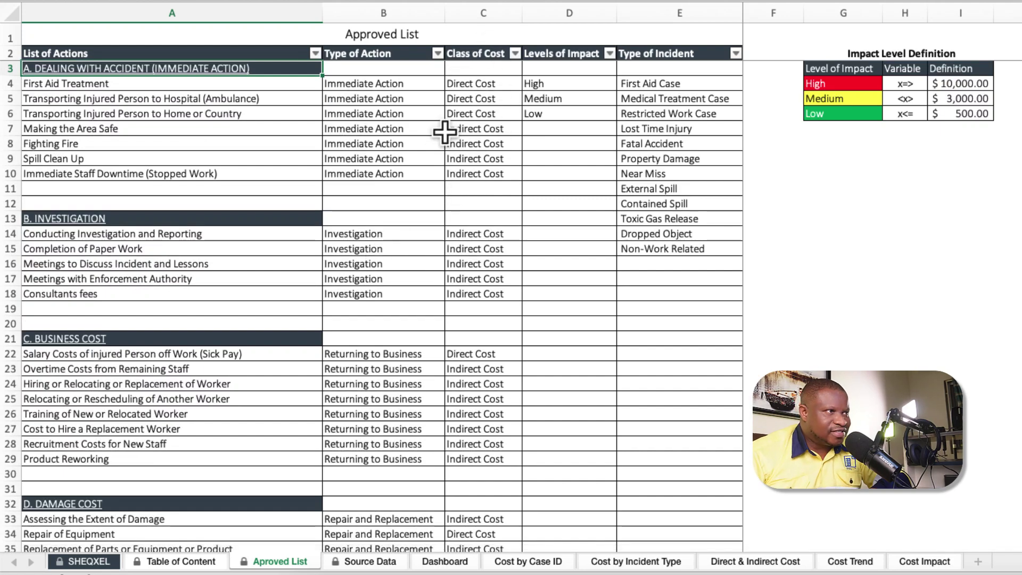
scroll(482, 160, "down", 5)
scroll(478, 212, "down", 7)
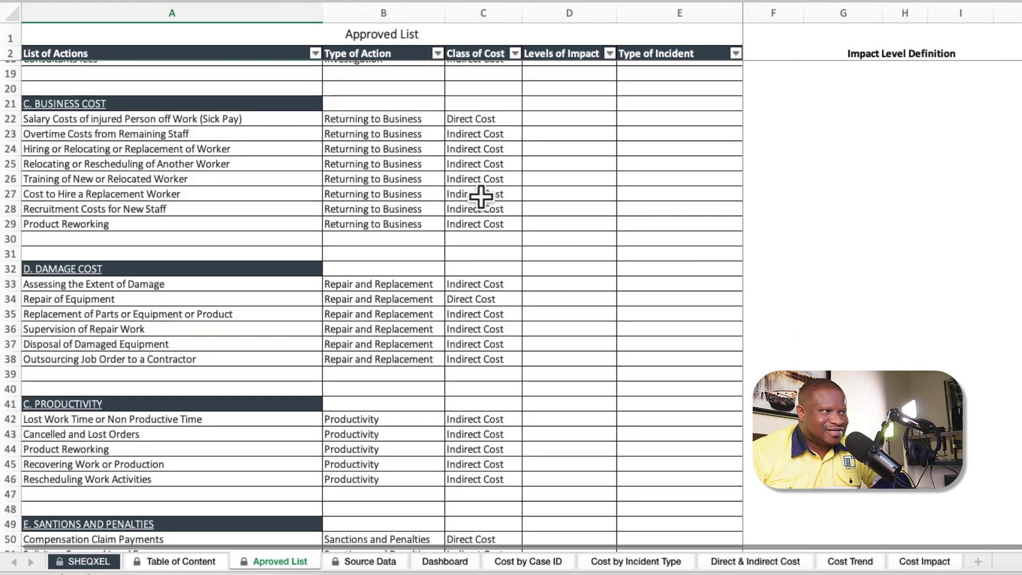
scroll(473, 201, "up", 8)
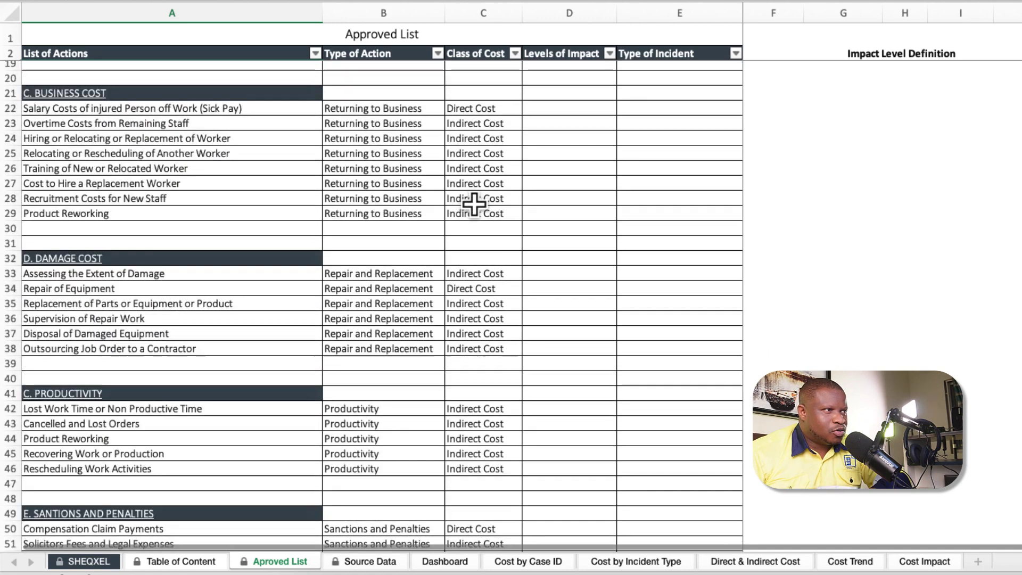
scroll(472, 201, "down", 3)
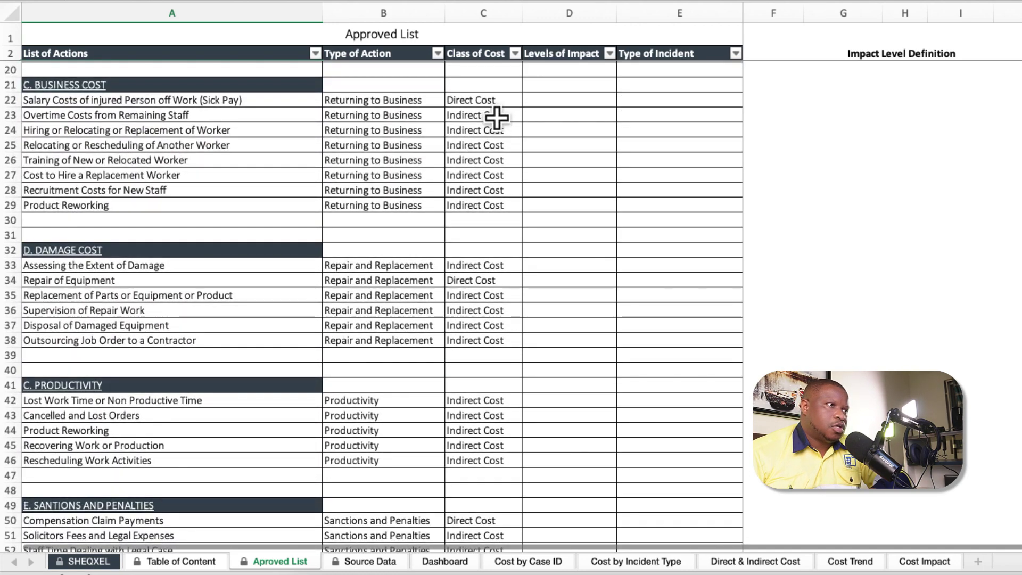
scroll(479, 190, "down", 2)
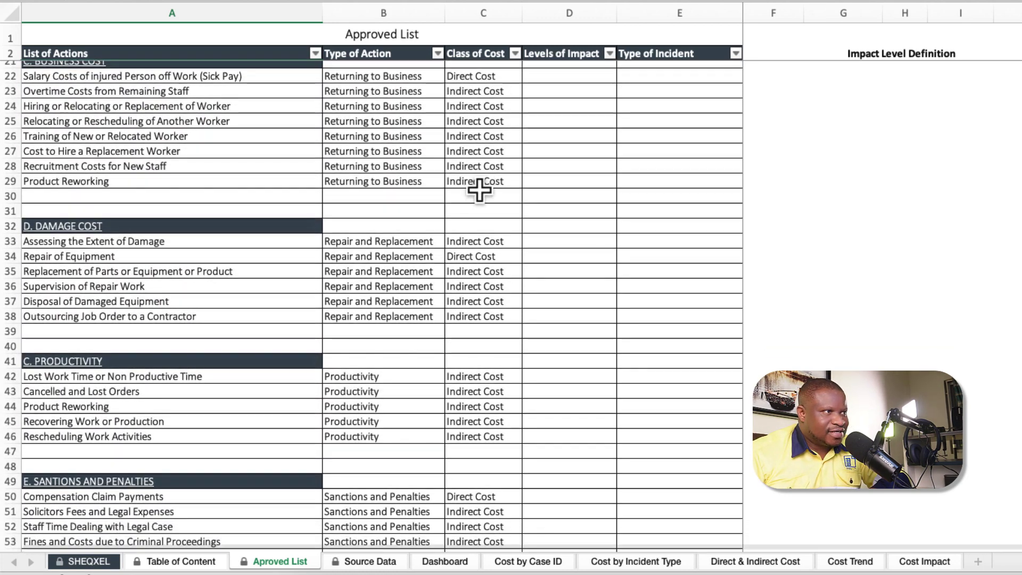
scroll(479, 201, "down", 3)
scroll(474, 160, "up", 9)
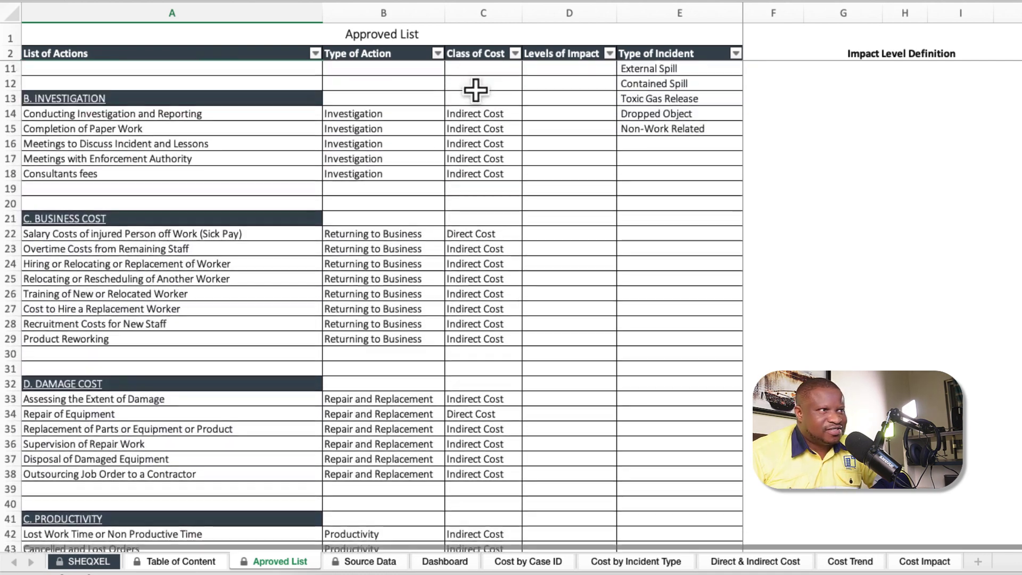
scroll(612, 110, "up", 2)
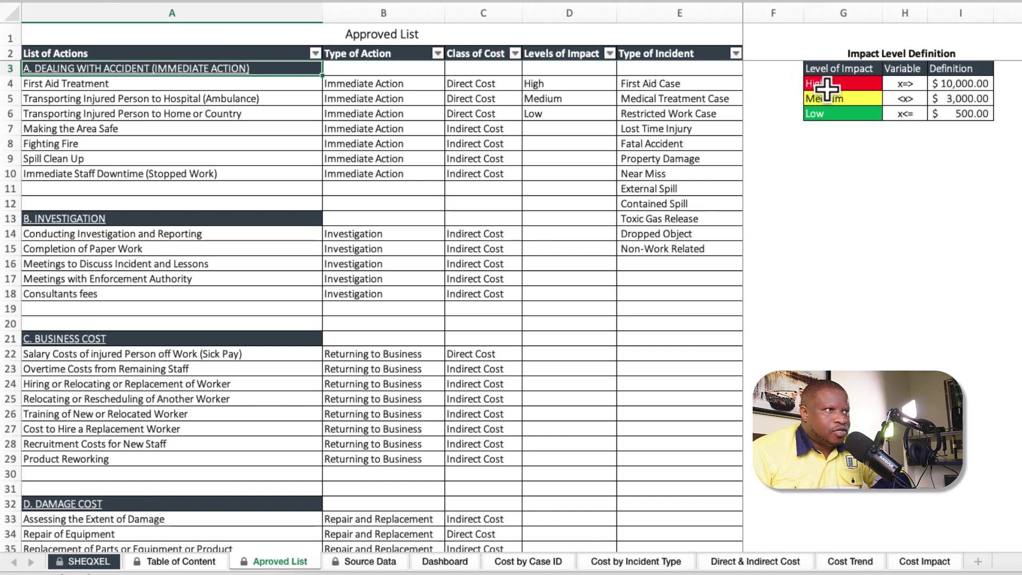
Select the incident types in E4:E20 on Approved List, then go to the Source Data sheet.
mouse_move(671, 84)
left_mouse_down()
mouse_move(708, 112)
mouse_move(693, 322)
left_mouse_up()
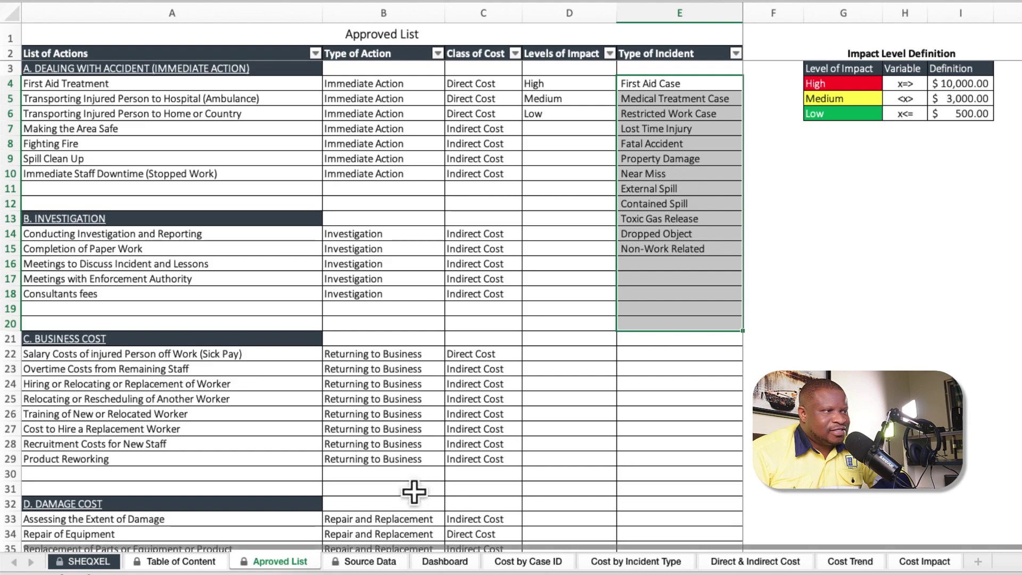
scroll(413, 488, "down", 10)
scroll(413, 489, "up", 10)
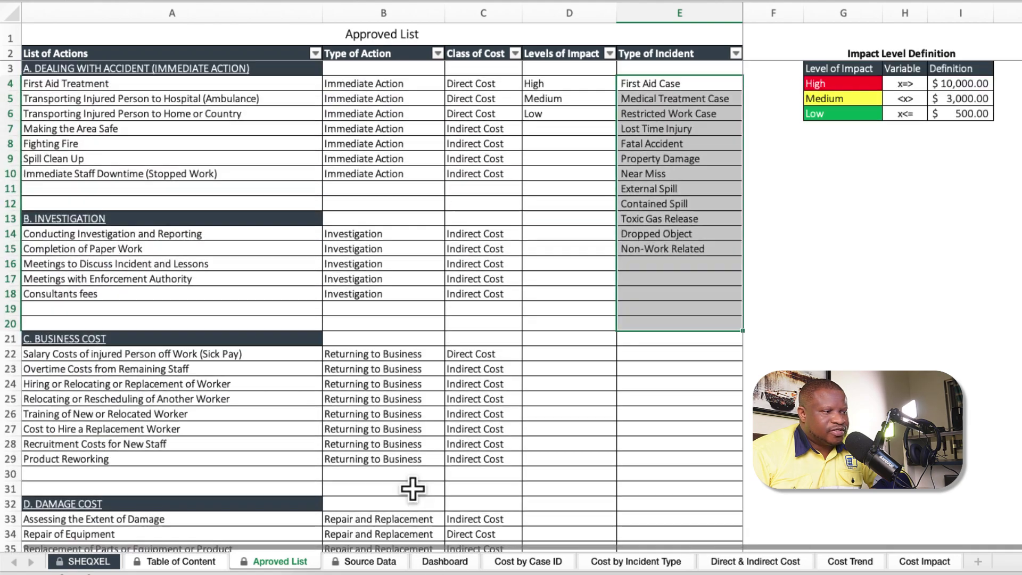
left_click(382, 565)
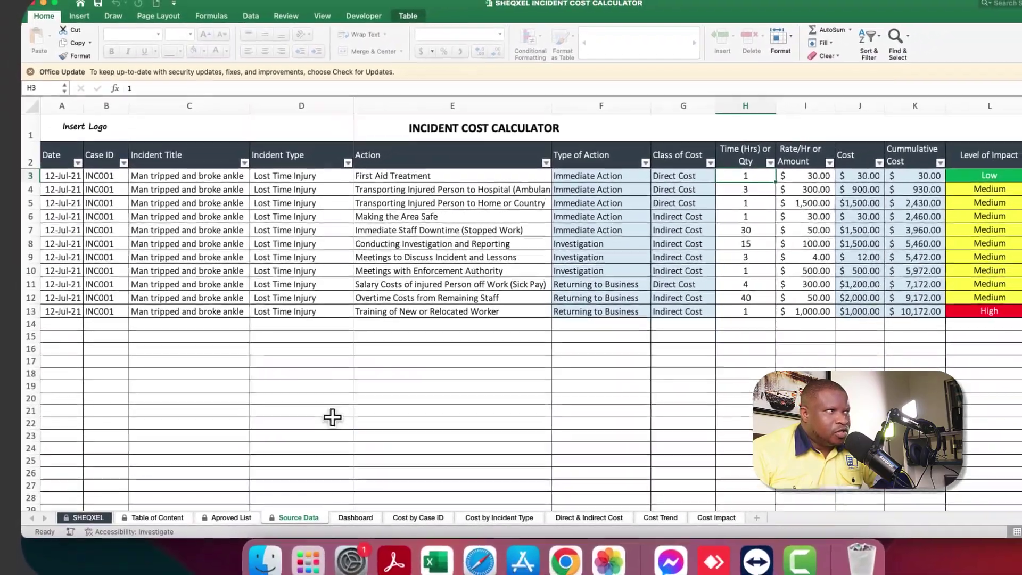
left_click(199, 176)
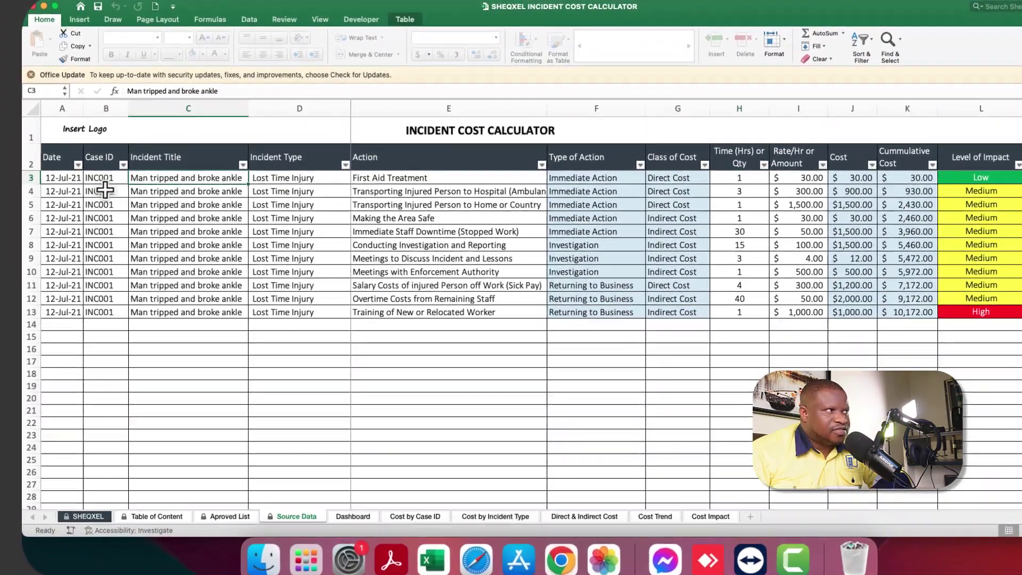
left_click(105, 190)
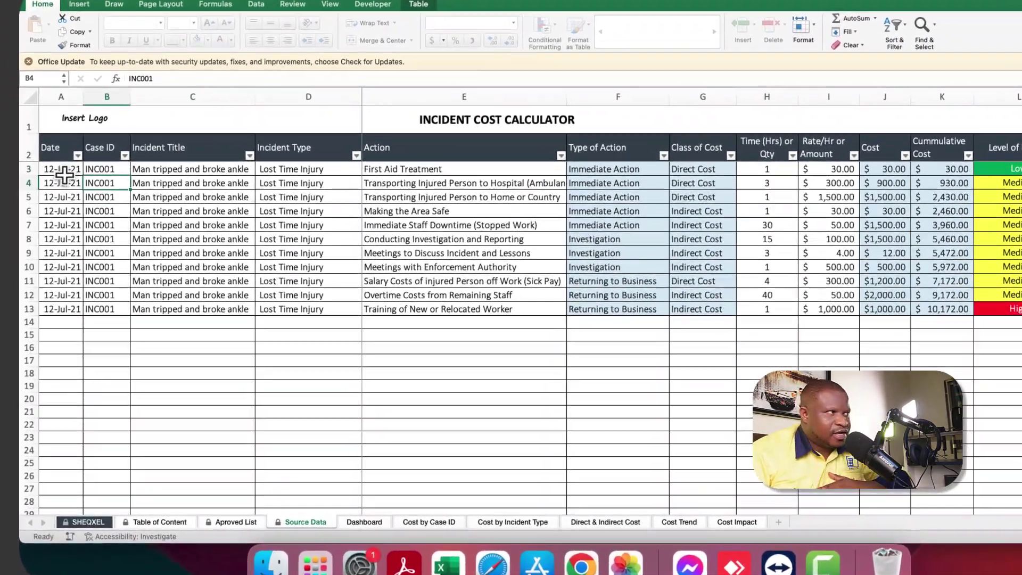
left_click(65, 172)
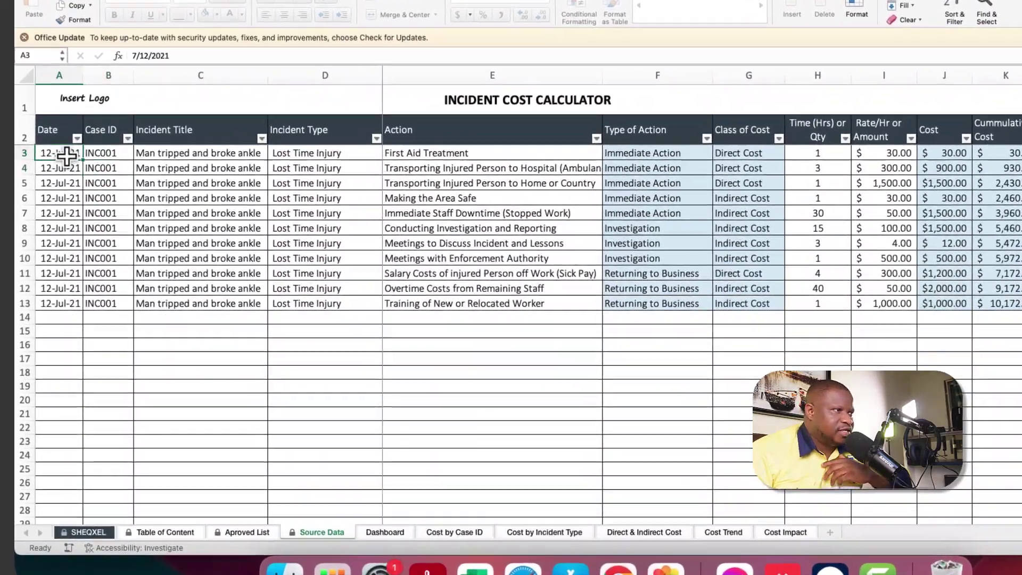
left_click(104, 154)
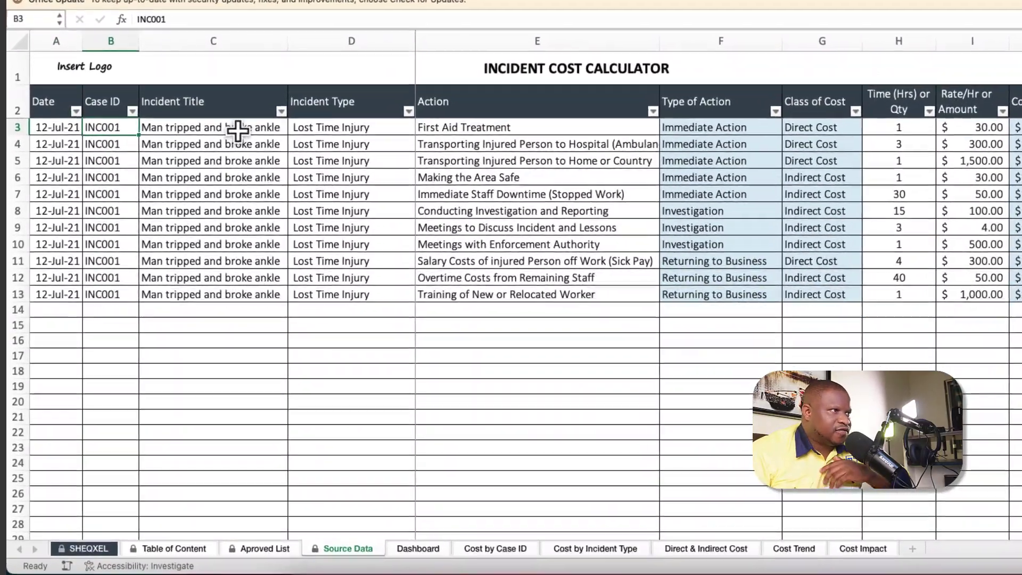
left_click(237, 133)
left_click(383, 132)
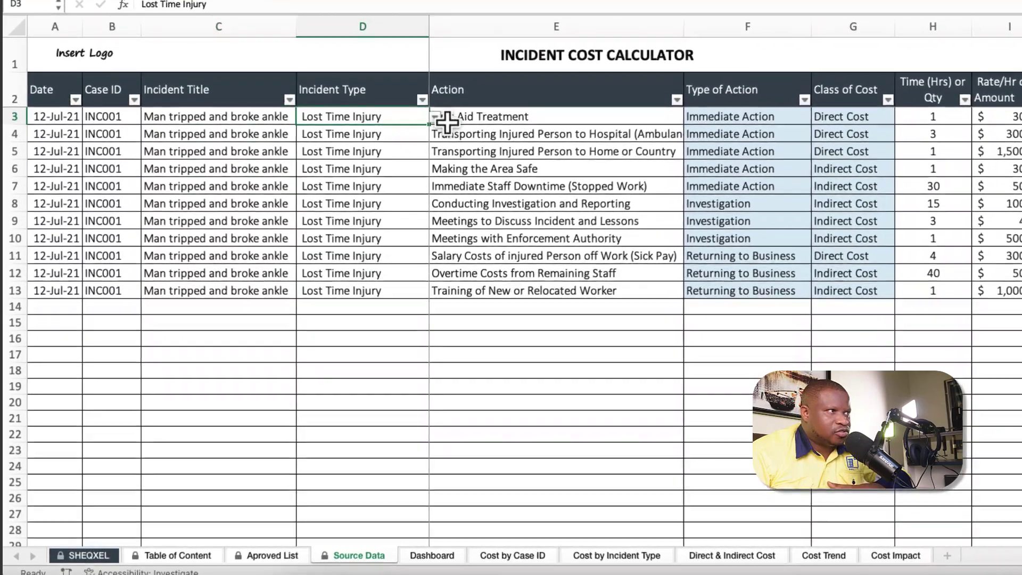
left_click(435, 117)
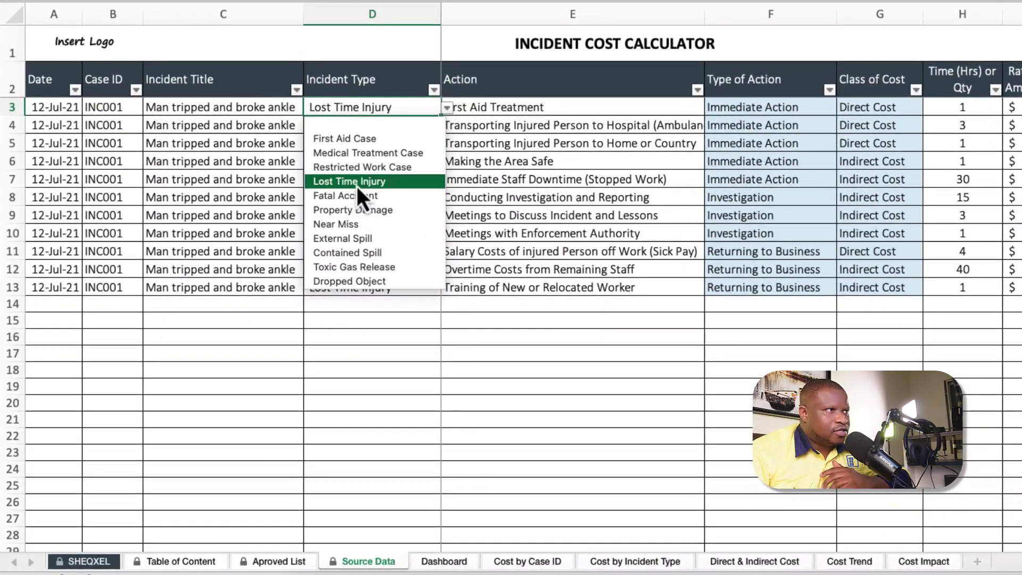
left_click(357, 184)
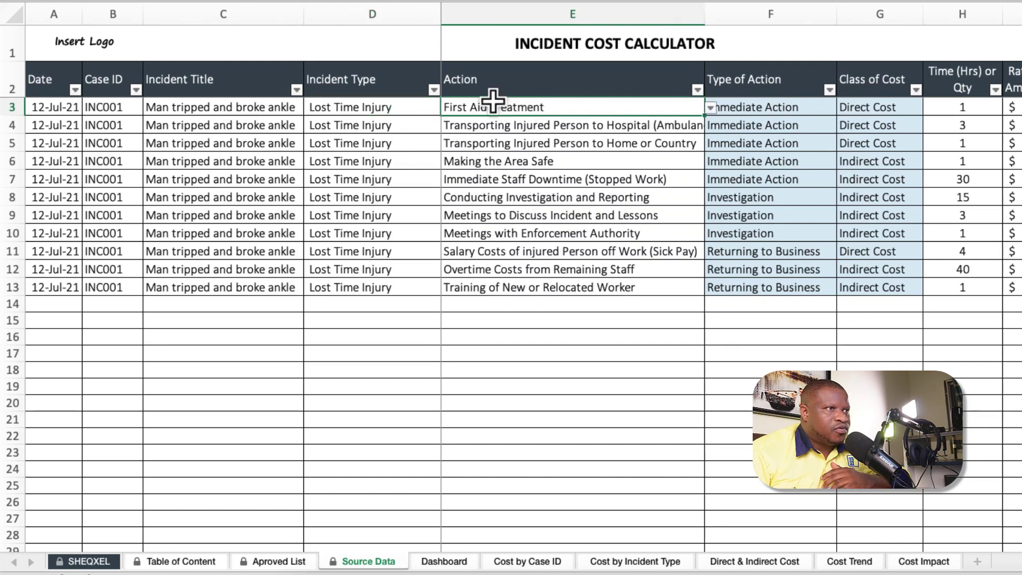
left_click(710, 108)
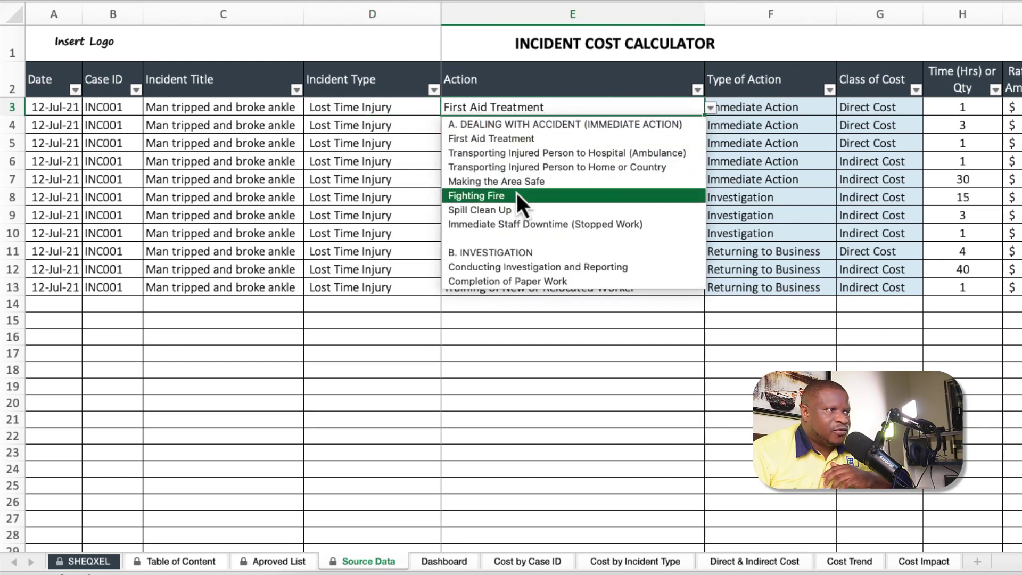
scroll(516, 193, "down", 5)
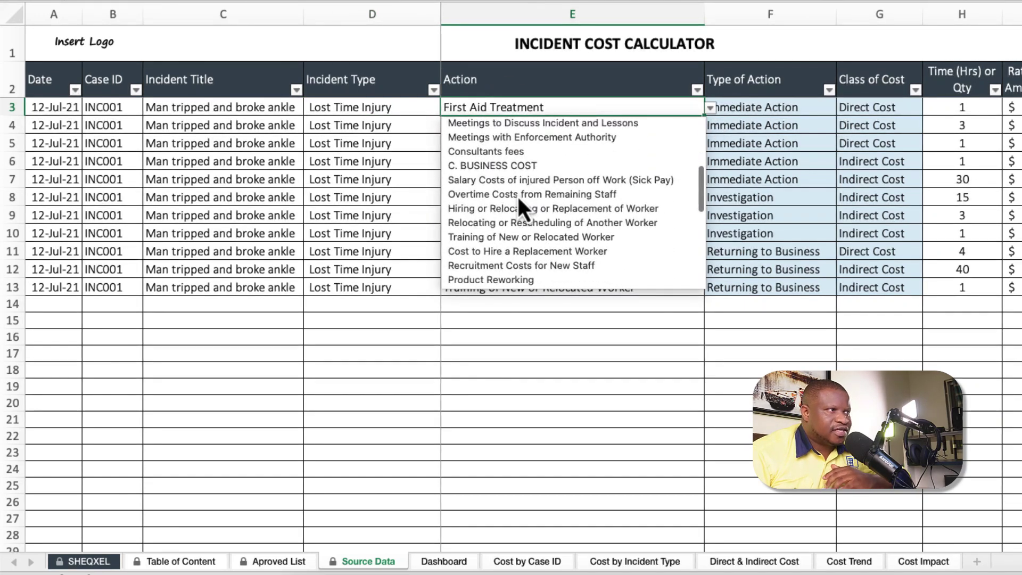
scroll(517, 194, "down", 5)
scroll(584, 214, "up", 1)
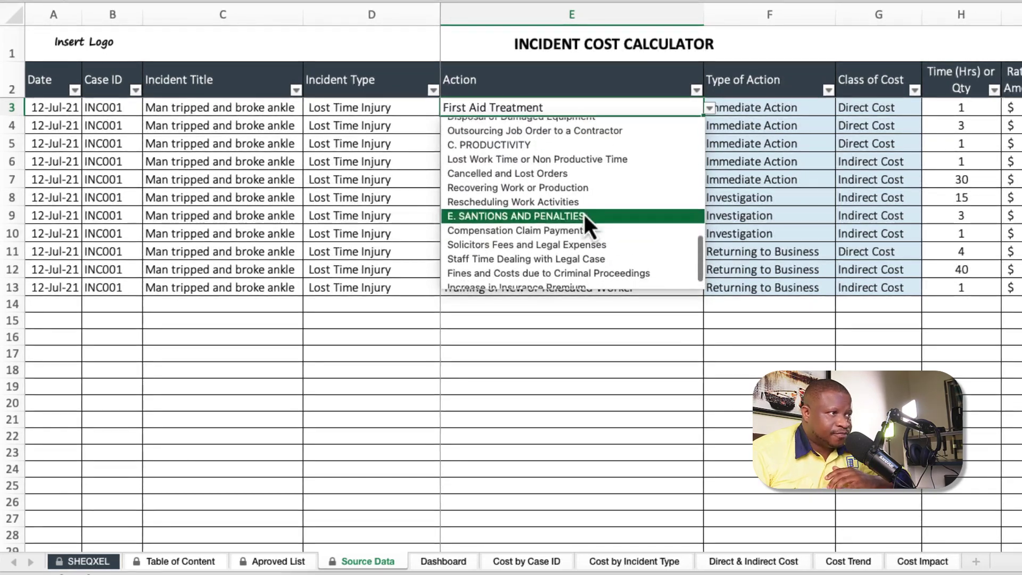
scroll(583, 214, "down", 1)
scroll(574, 242, "up", 10)
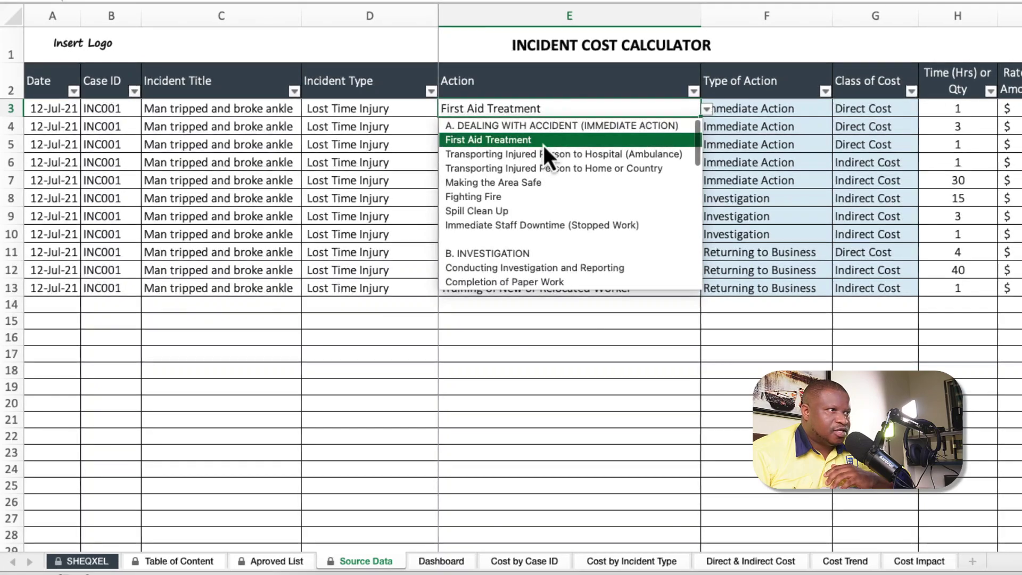
left_click(579, 141)
left_click(759, 108)
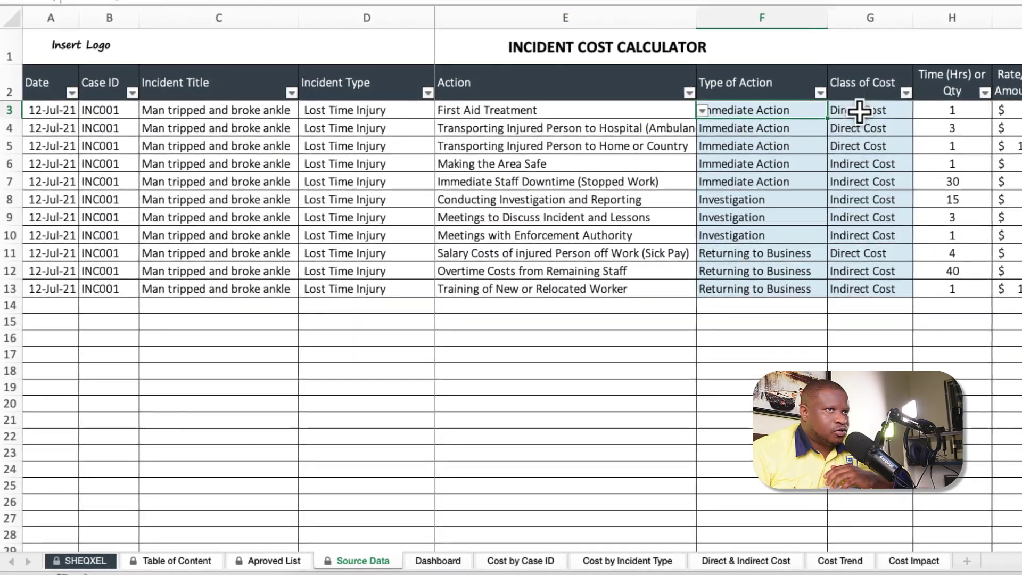
left_click(870, 106)
left_click(951, 109)
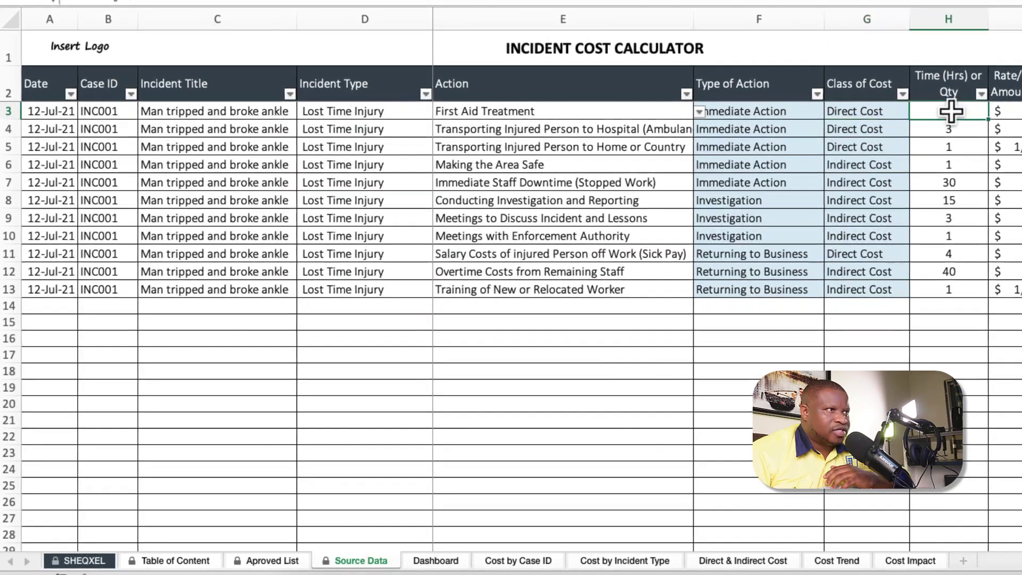
left_click(1012, 111)
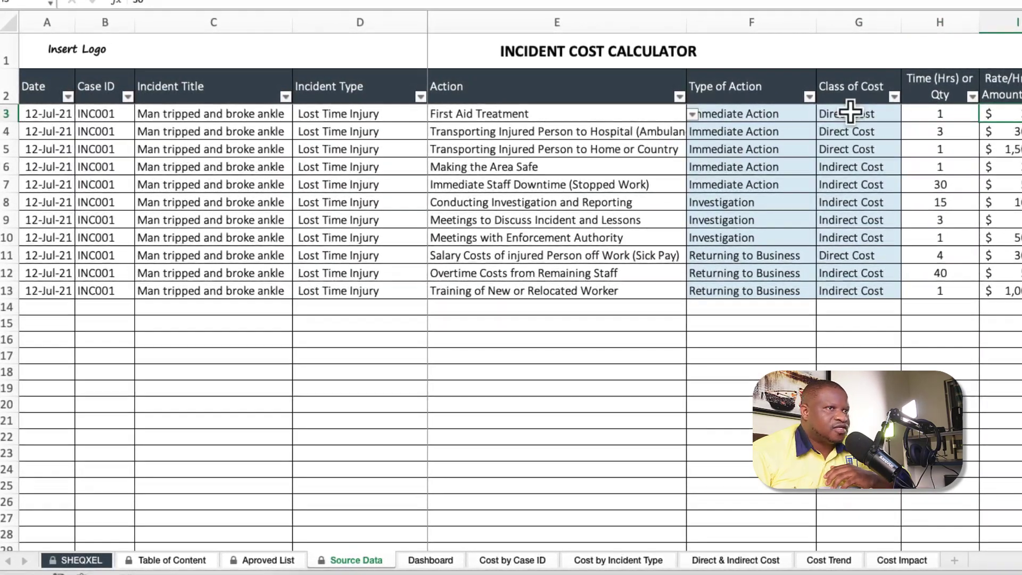
left_click(532, 132)
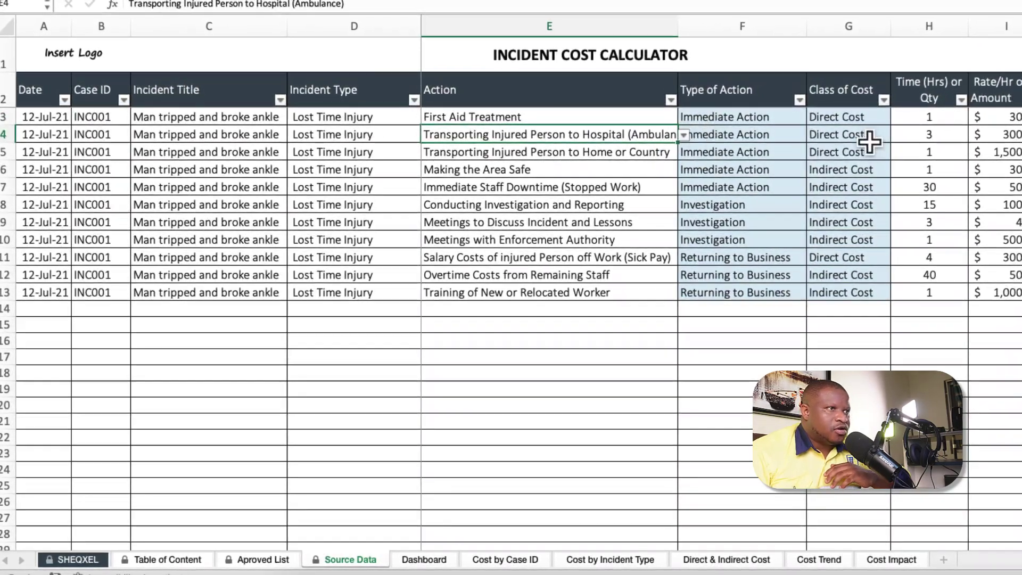
left_click(681, 136)
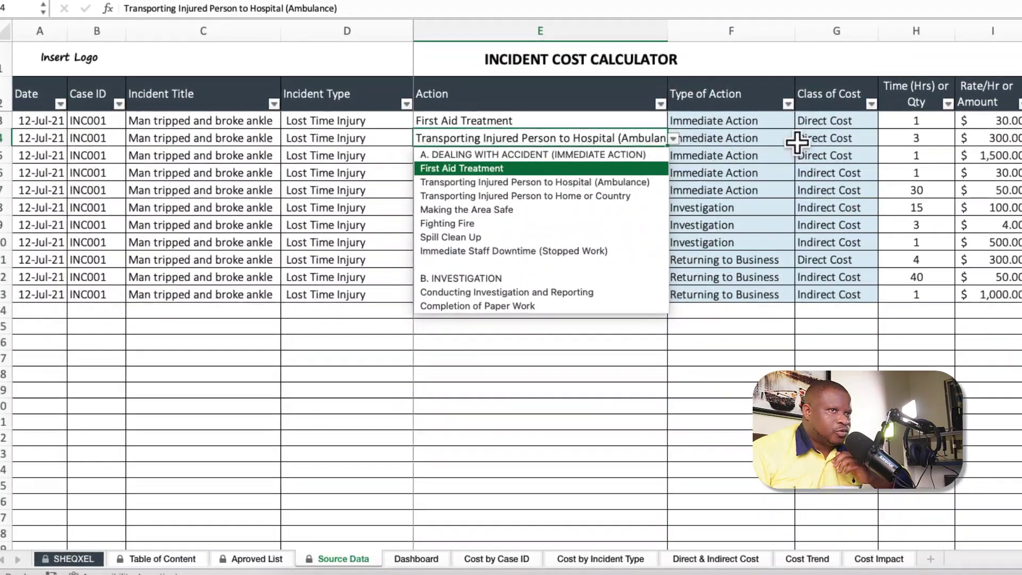
left_click(998, 143)
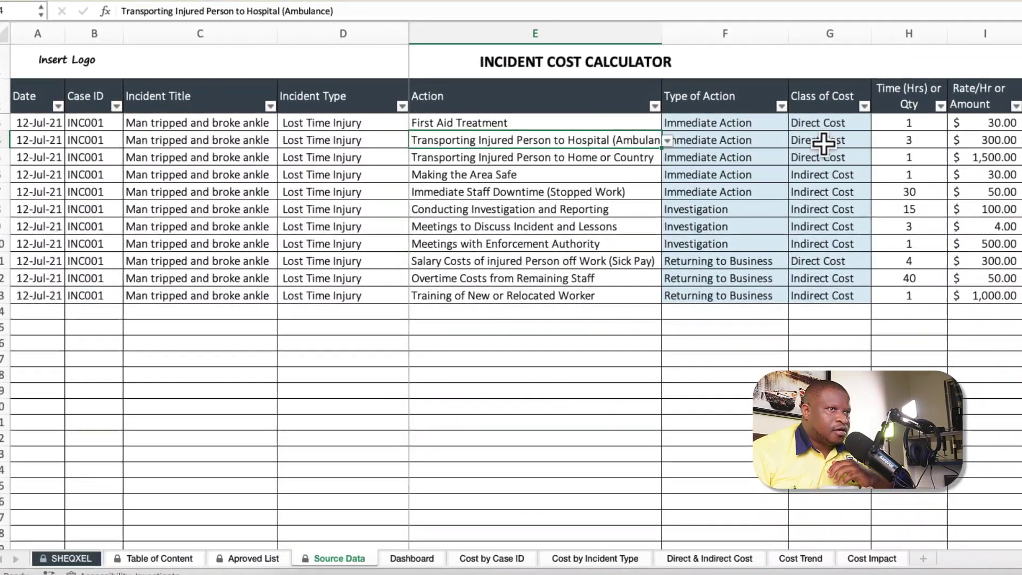
left_click(828, 141)
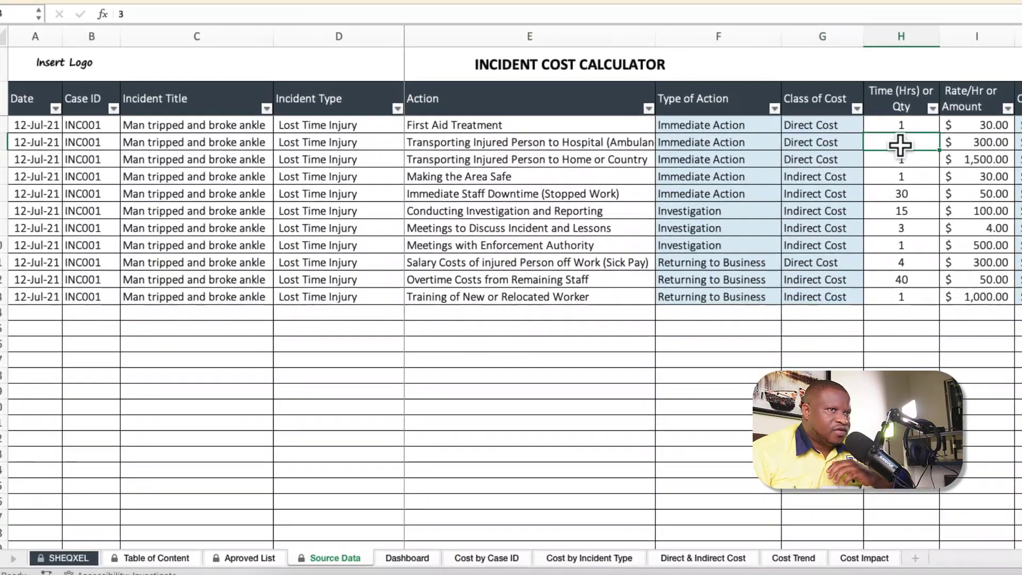
left_click(906, 142)
left_click(976, 142)
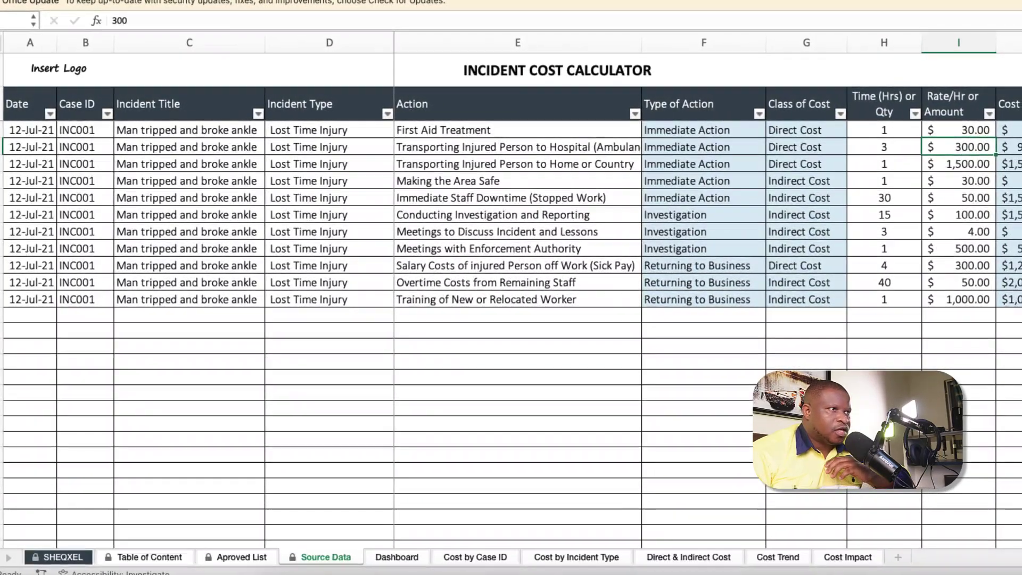
left_click(596, 164)
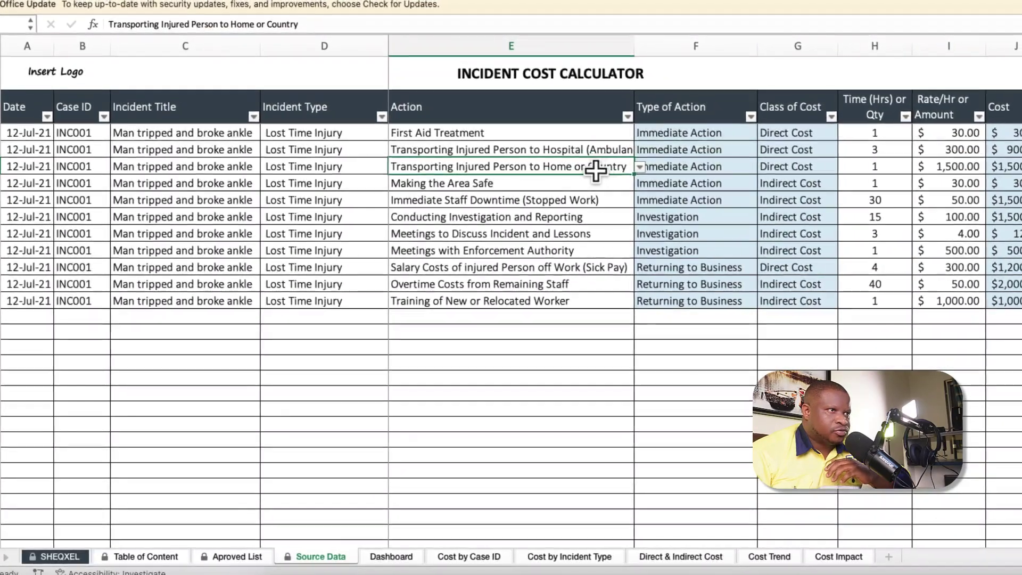
left_click(846, 169)
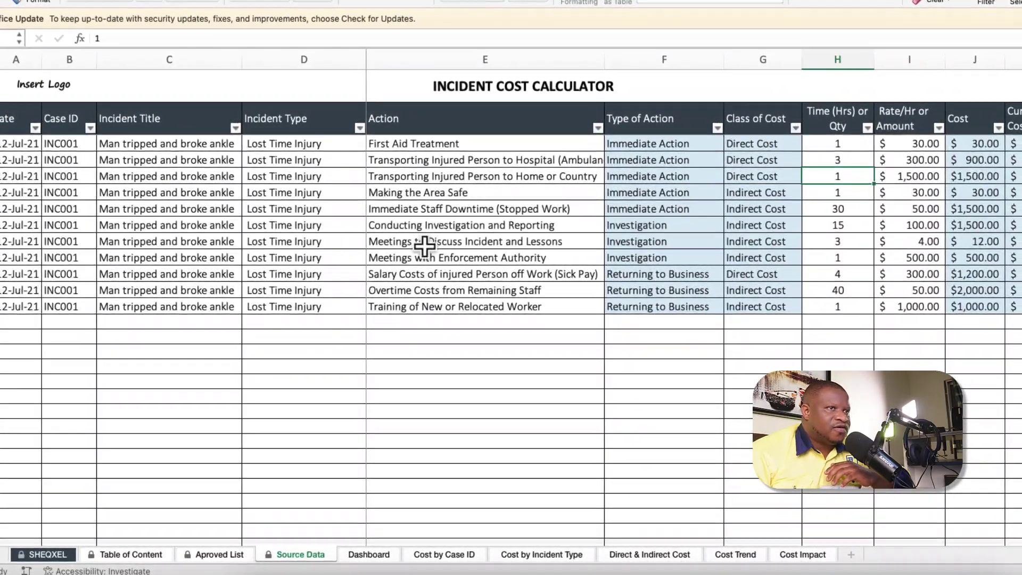
left_click(830, 60)
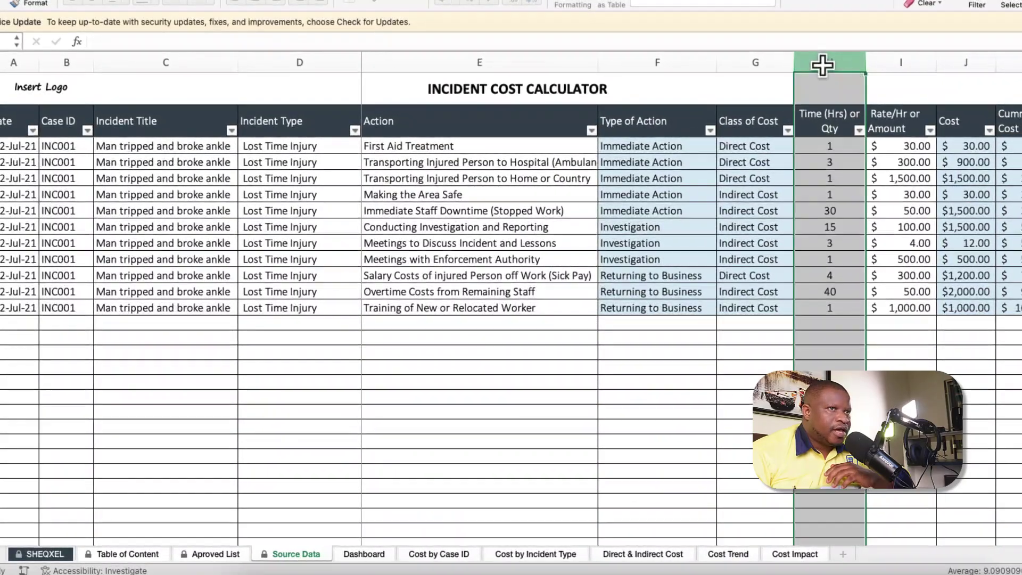
left_click_drag(820, 66, 879, 67)
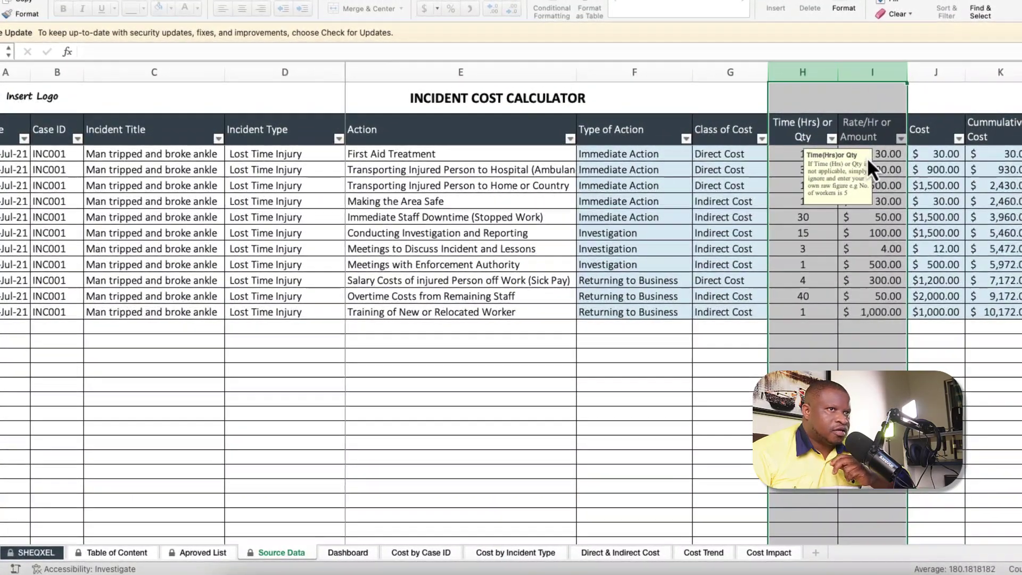
left_click(886, 157)
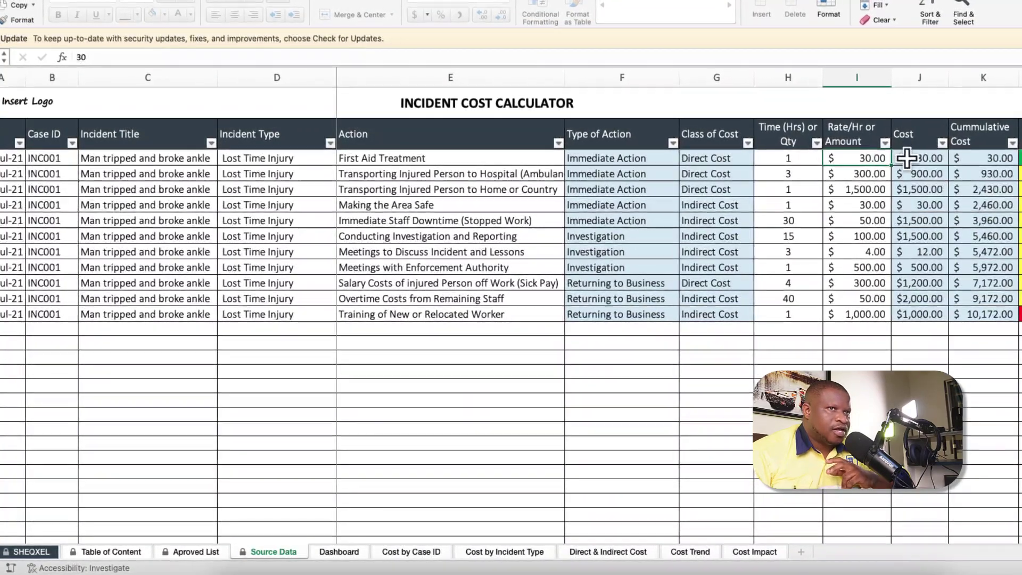
left_click(990, 158)
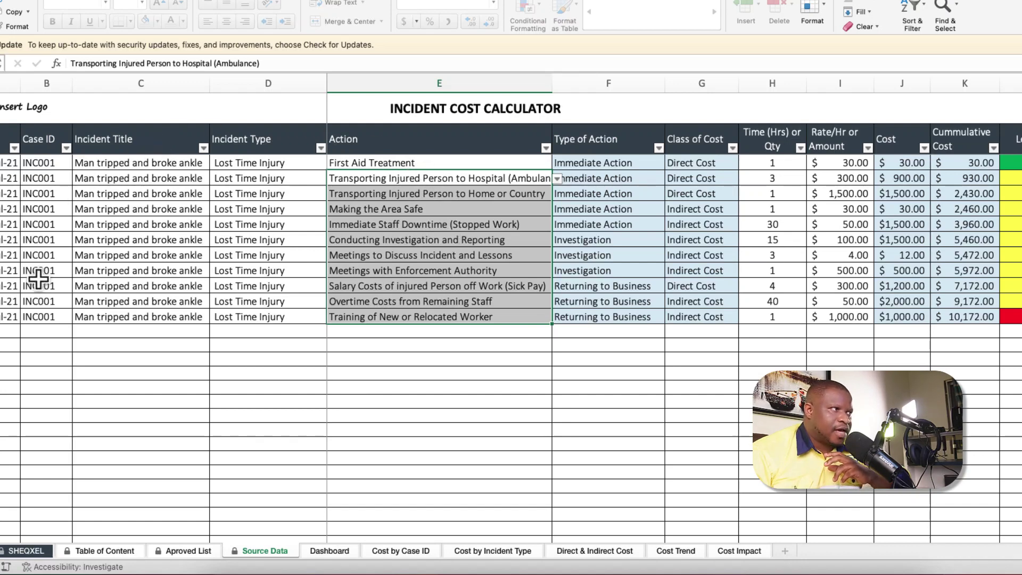
left_click(47, 164)
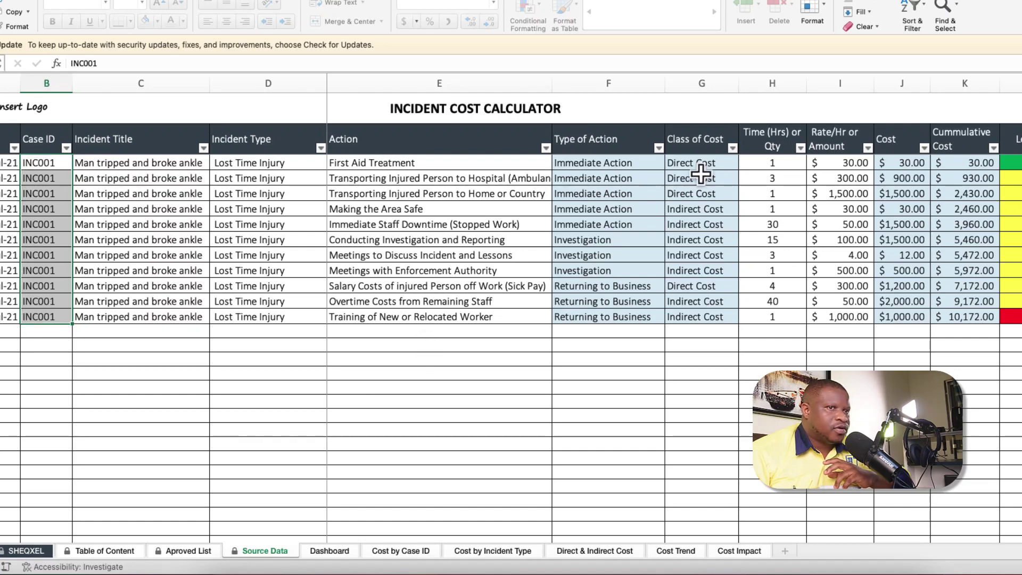
left_click(975, 317)
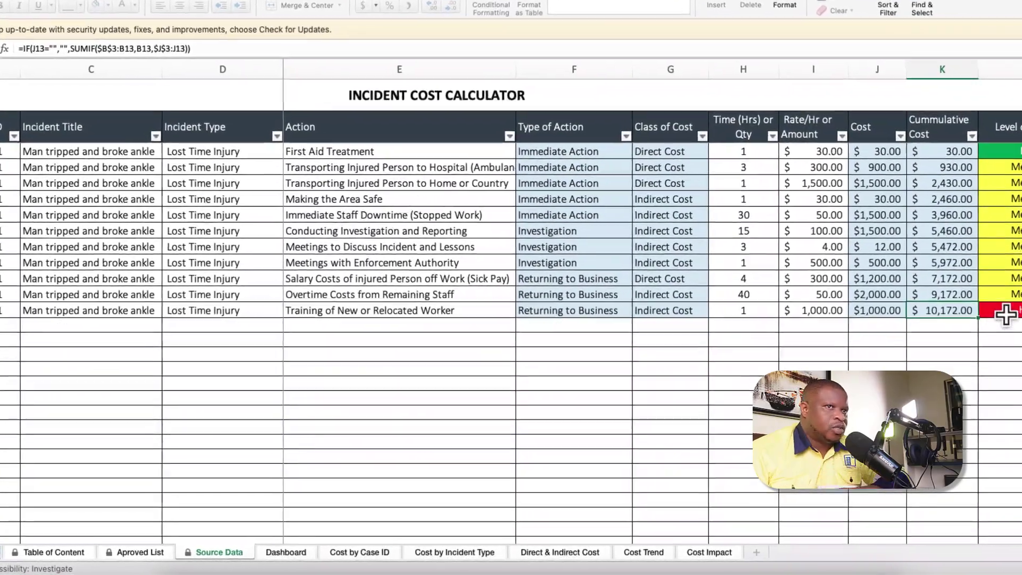
Inspect the impact-level IF formulas in L13 and L2, sum K2:K4, then show the Dashboard.
left_click(1002, 312)
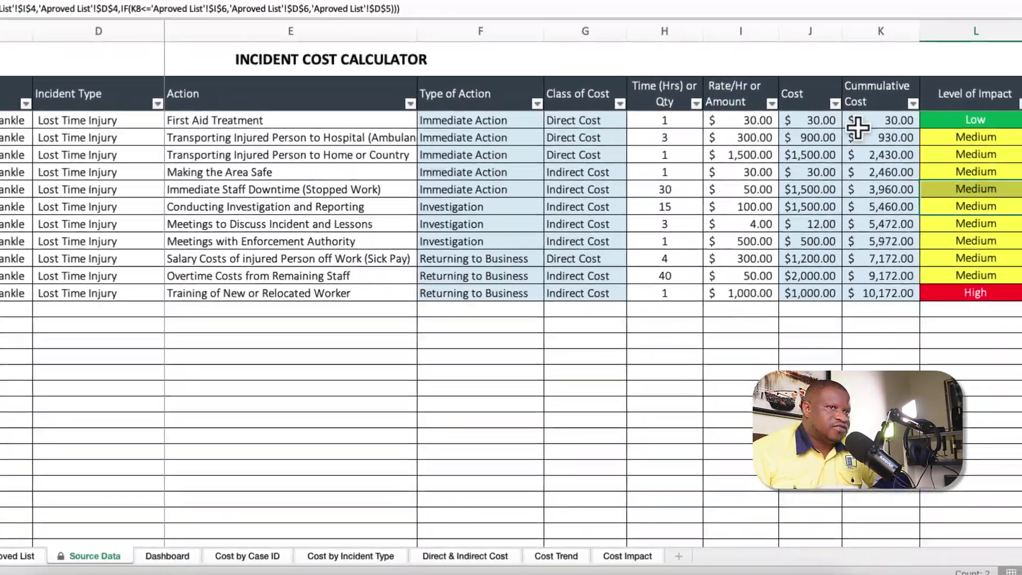
left_click_drag(904, 149, 910, 189)
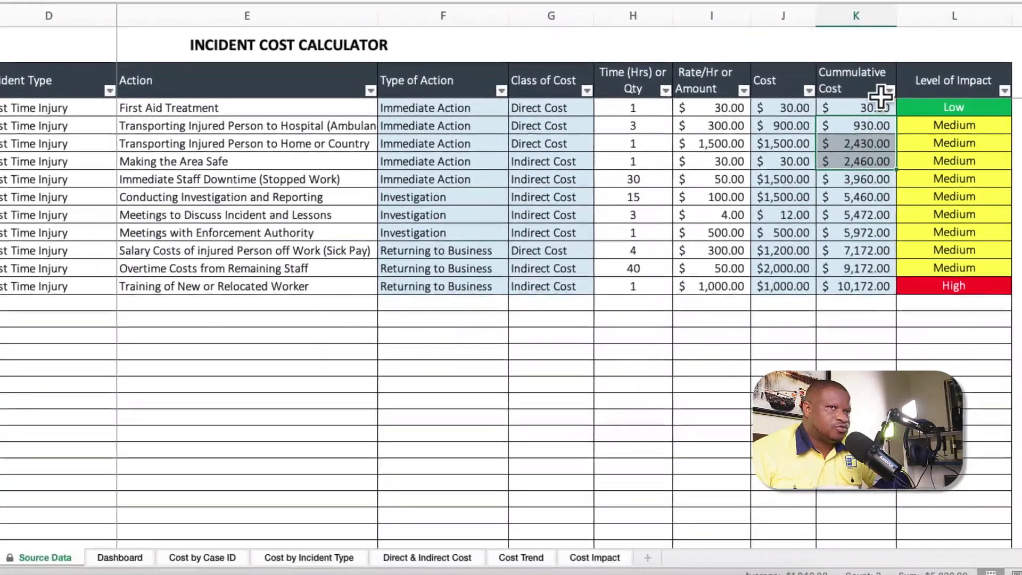
left_click(929, 109)
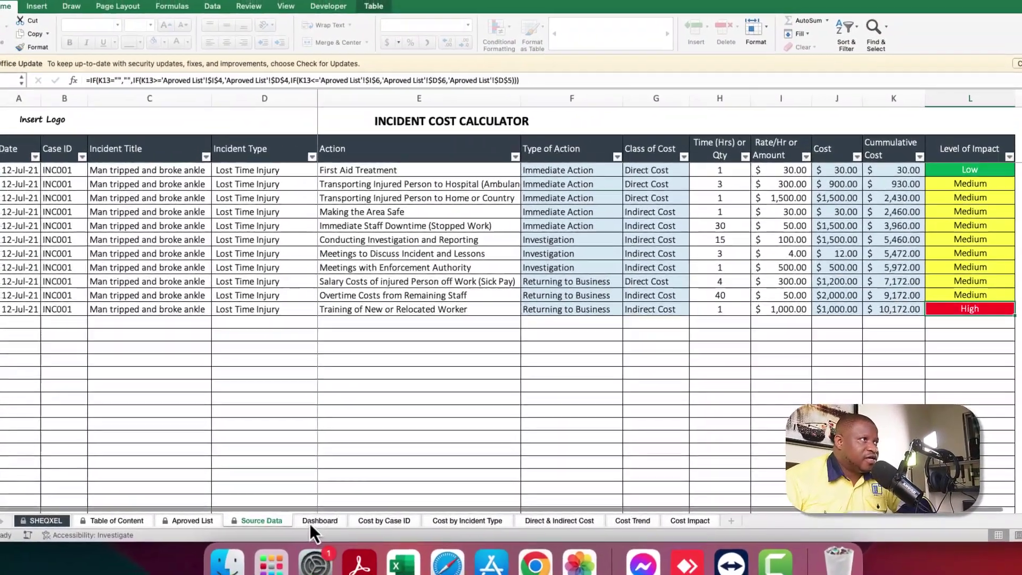
left_click(208, 541)
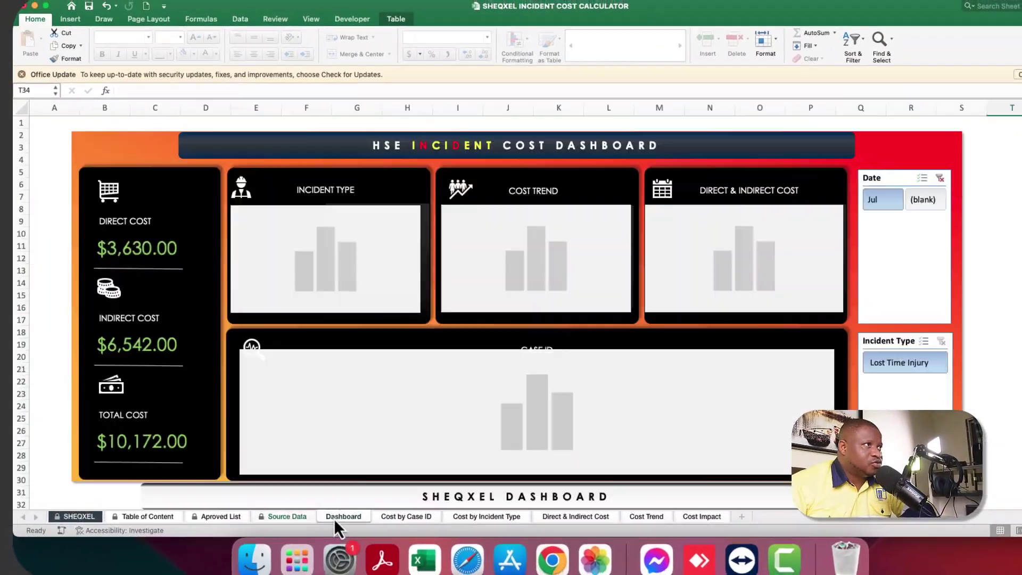
Collapse the ribbon and filter the Incident Type slicer to Lost Time Injury, leaving only Jul dates.
left_click(240, 23)
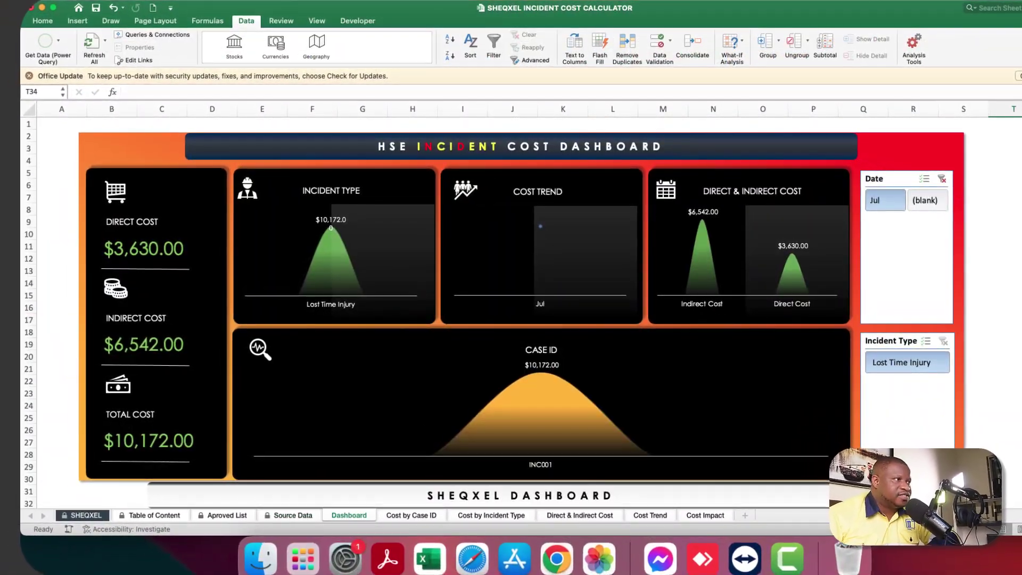
key("super+alt+r")
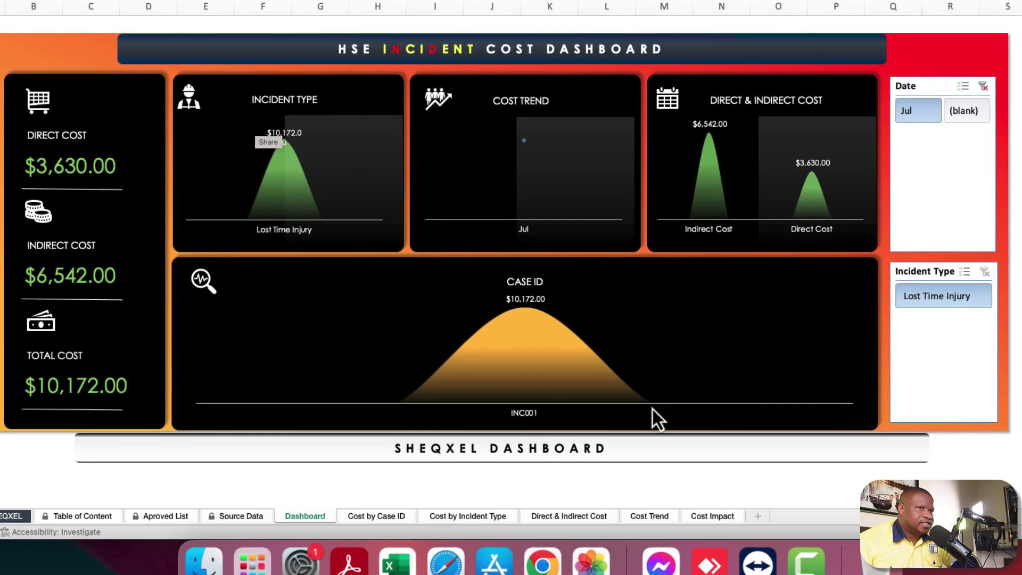
left_click(937, 298)
left_click(925, 125)
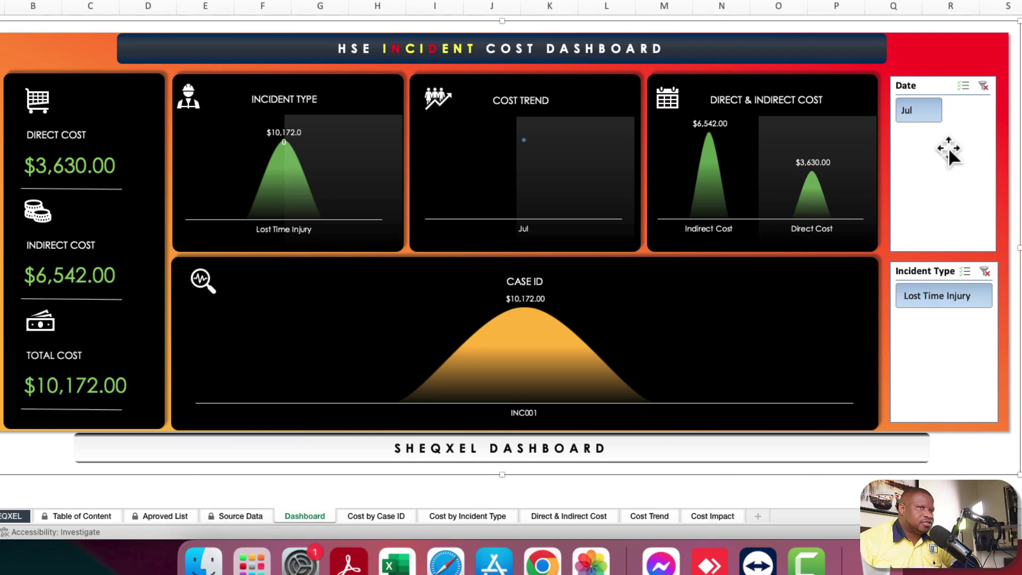
left_click(903, 171)
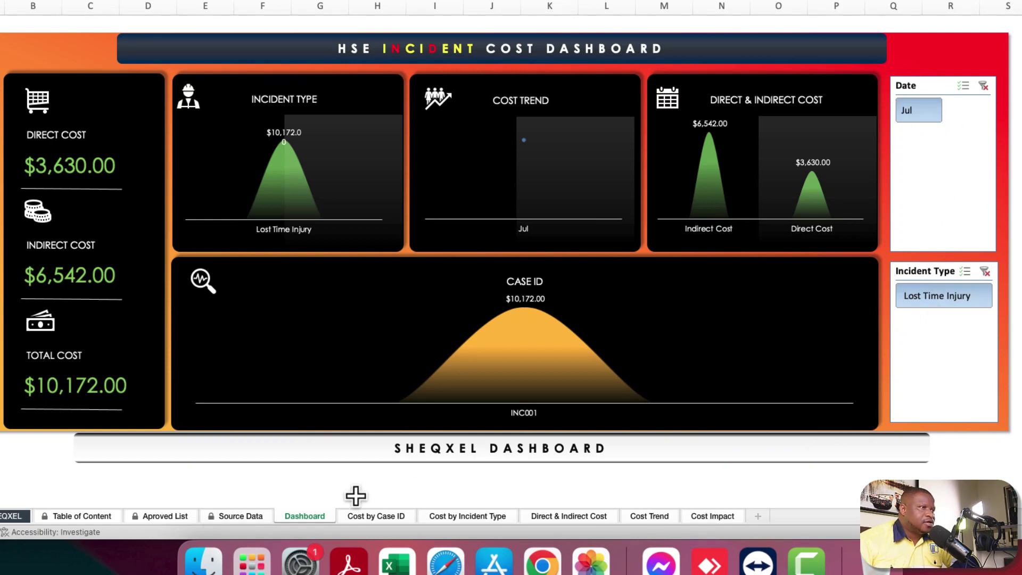
left_click(394, 517)
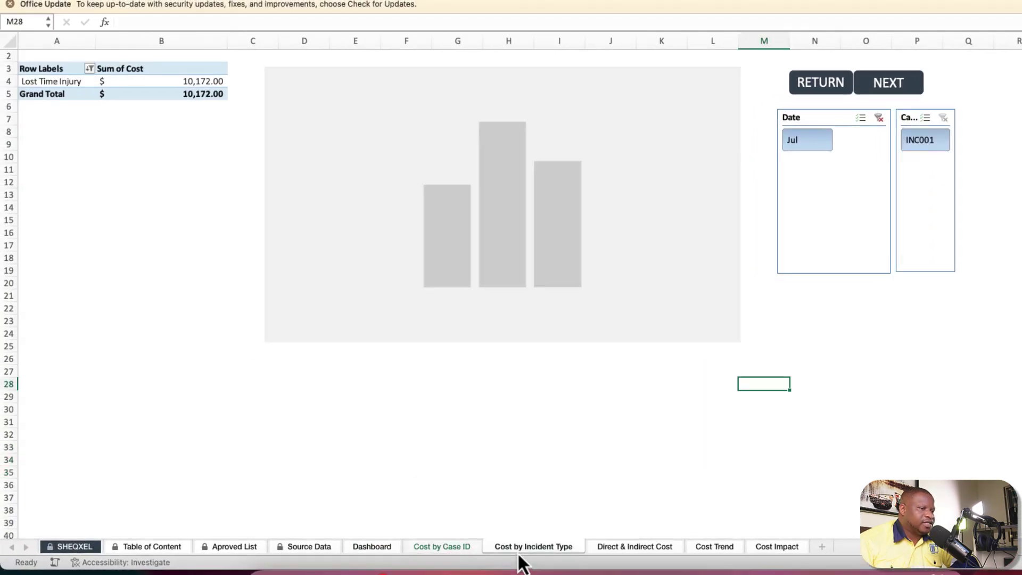
Review the Cost by Case ID, Incident Type, Direct & Indirect, Cost Trend and Cost Impact chart sheets.
left_click(650, 550)
left_click(697, 554)
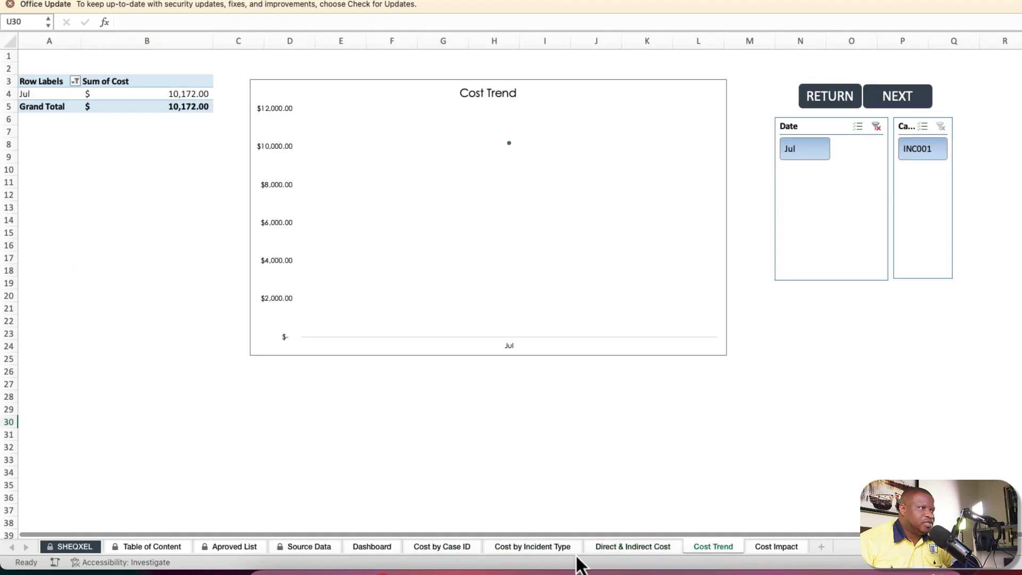
left_click(453, 549)
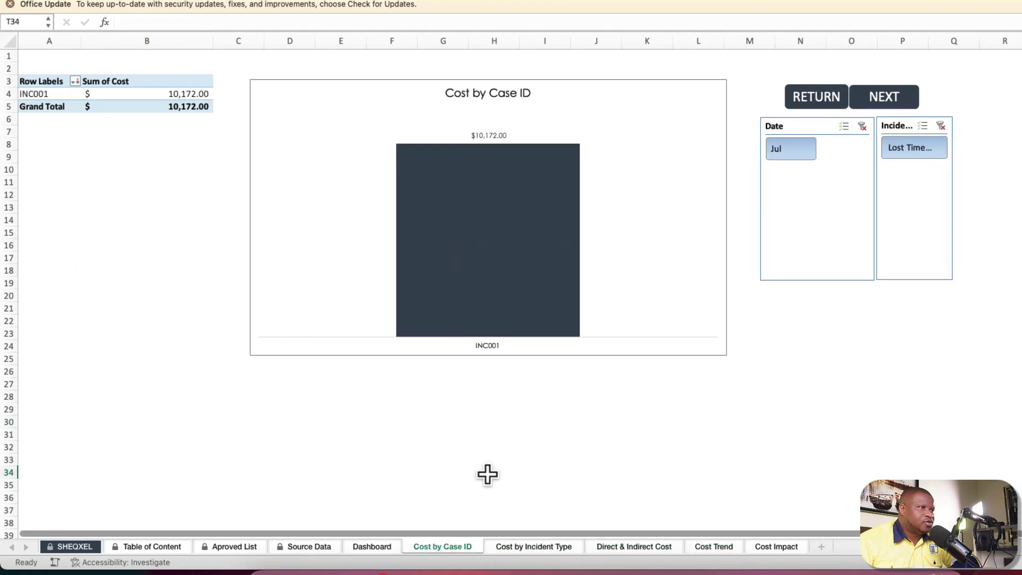
left_click(529, 548)
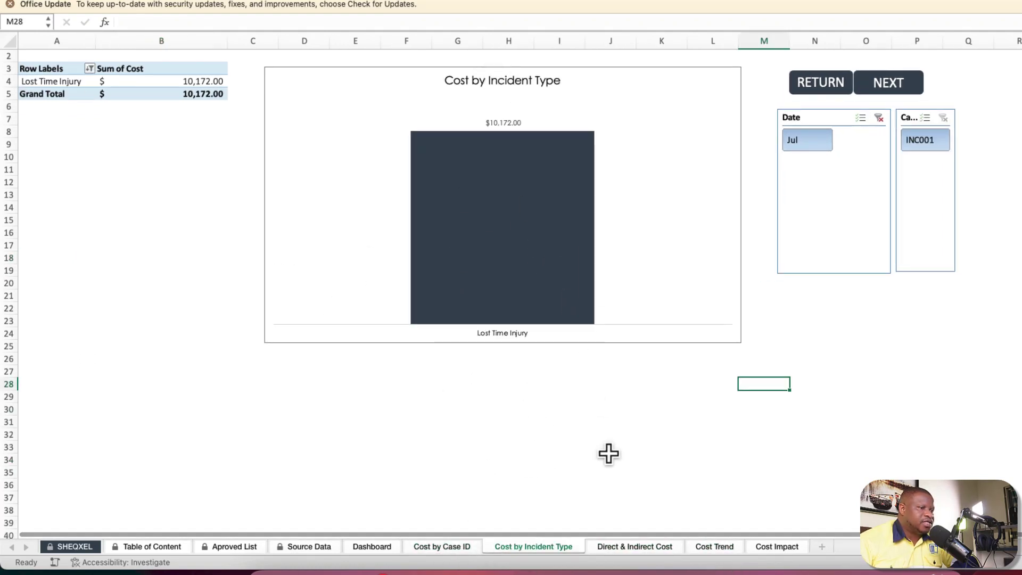
left_click(634, 547)
left_click(715, 547)
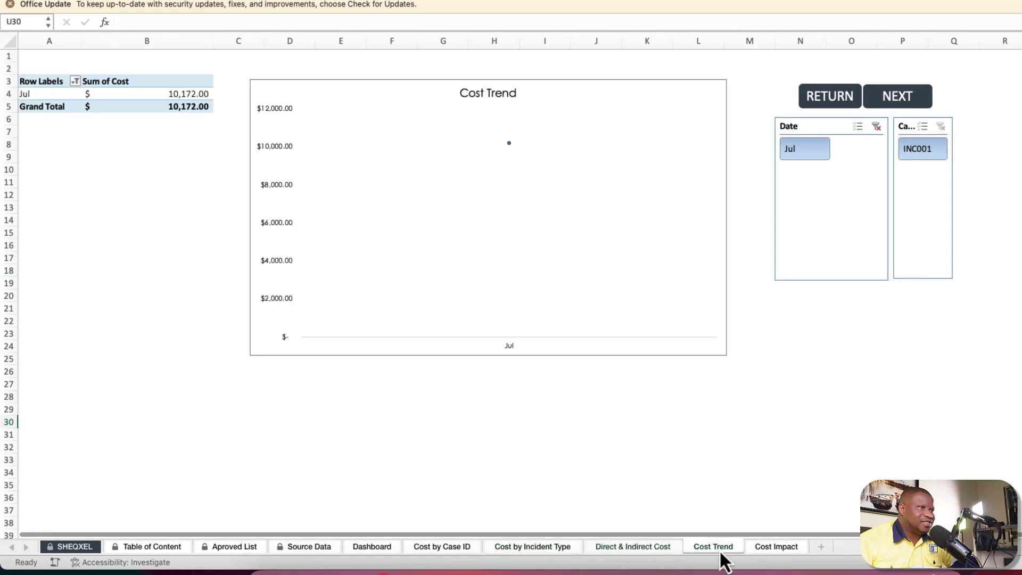
left_click(780, 548)
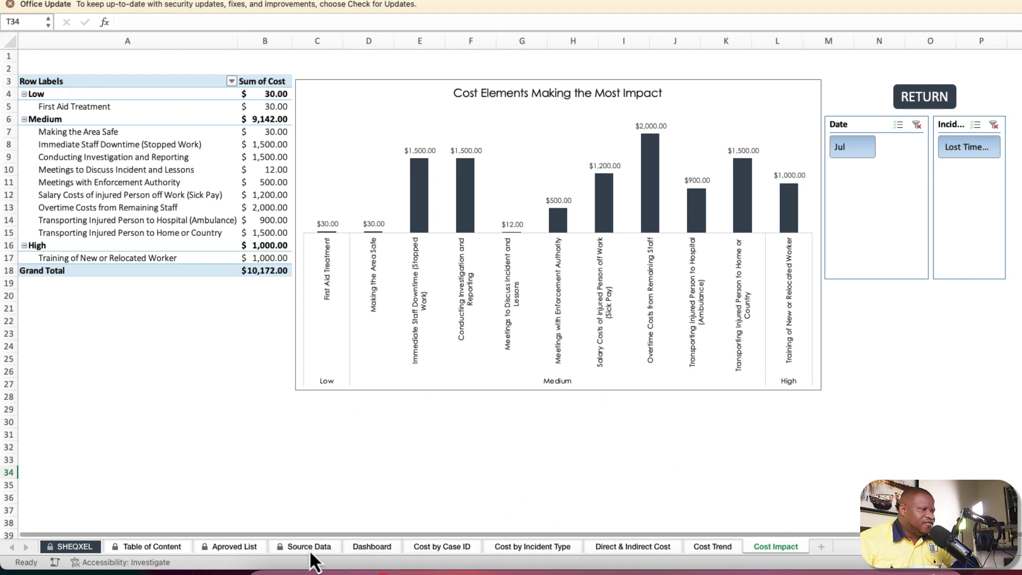
Scroll through the Approved List sheet's action categories and Impact Level Definition table.
left_click(229, 548)
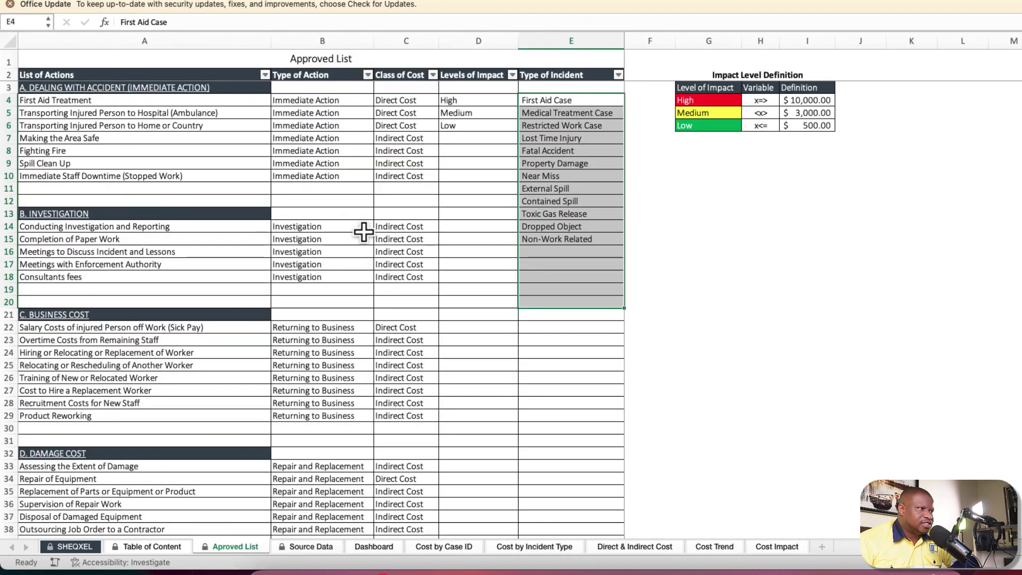
scroll(314, 326, "down", 10)
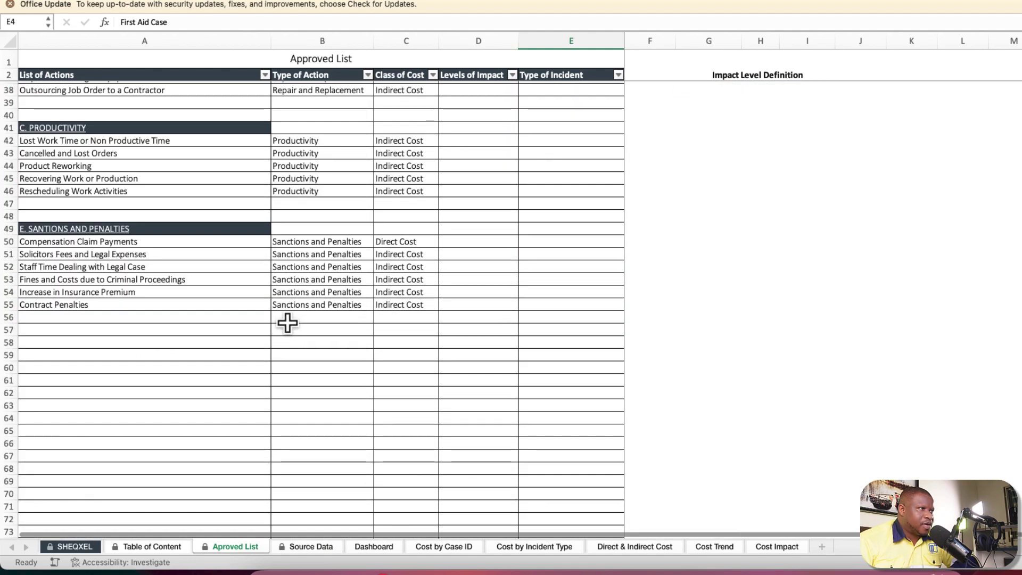
scroll(287, 322, "up", 10)
scroll(324, 360, "down", 10)
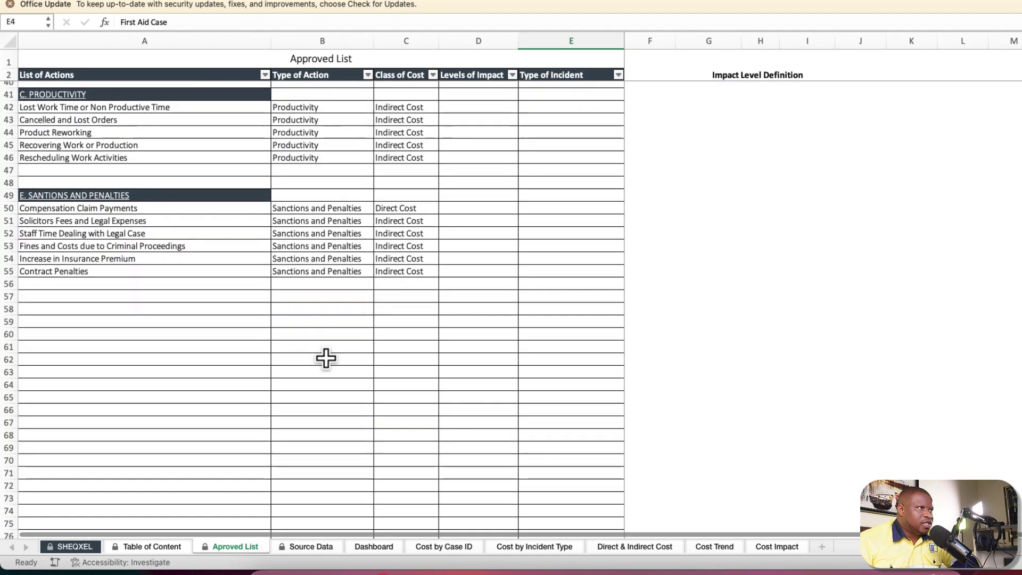
scroll(288, 342, "up", 10)
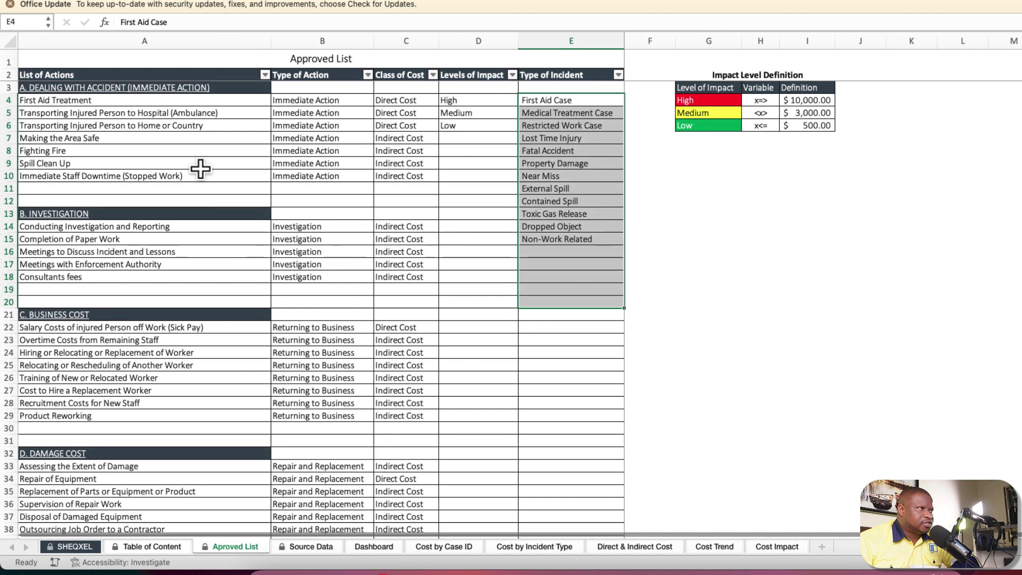
scroll(178, 263, "down", 5)
scroll(185, 304, "up", 5)
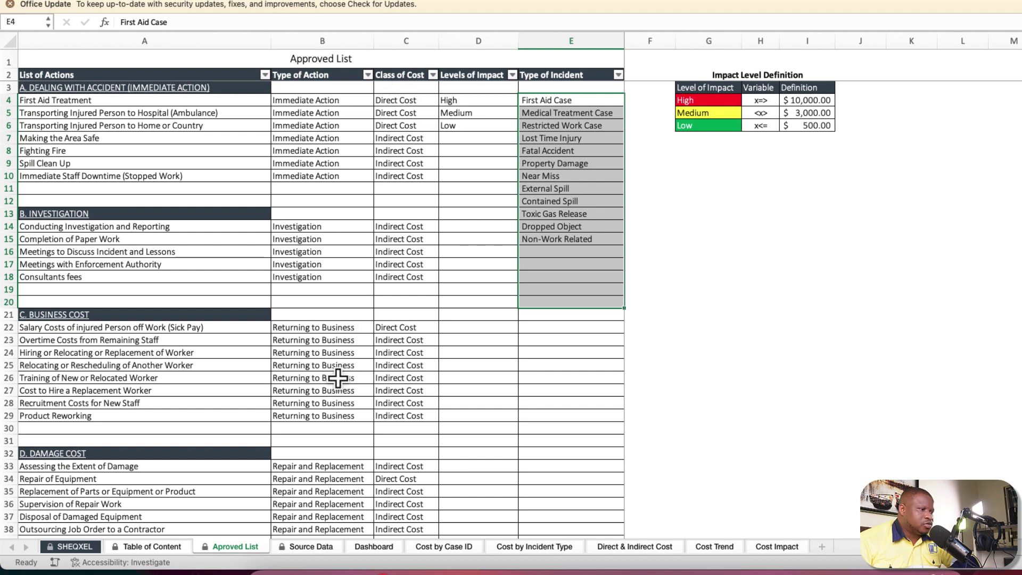
Clear the incident entries in A3:E13 and the quantity and rate values in H3:I15 on Source Data.
left_click(312, 546)
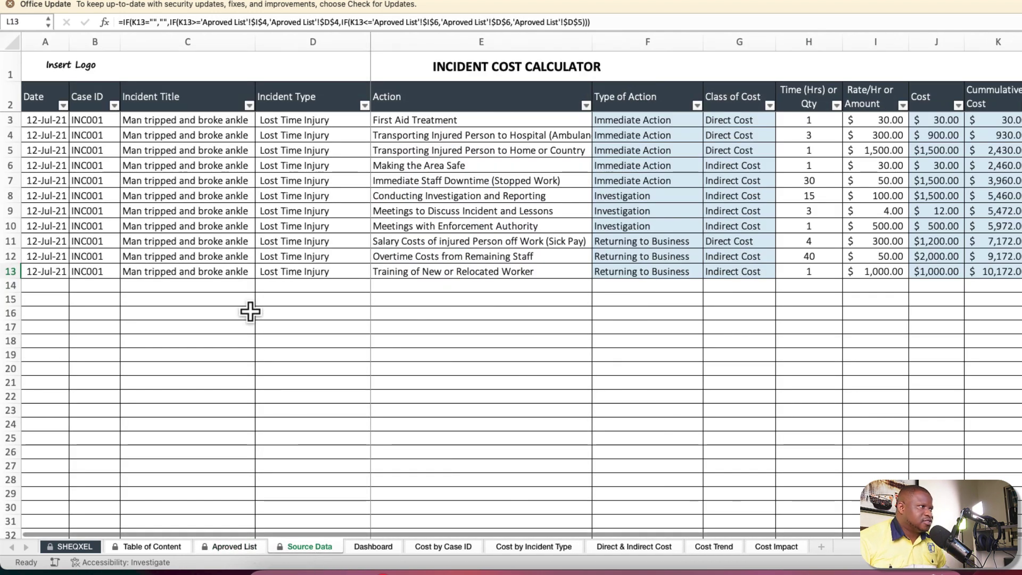
left_click_drag(45, 120, 473, 274)
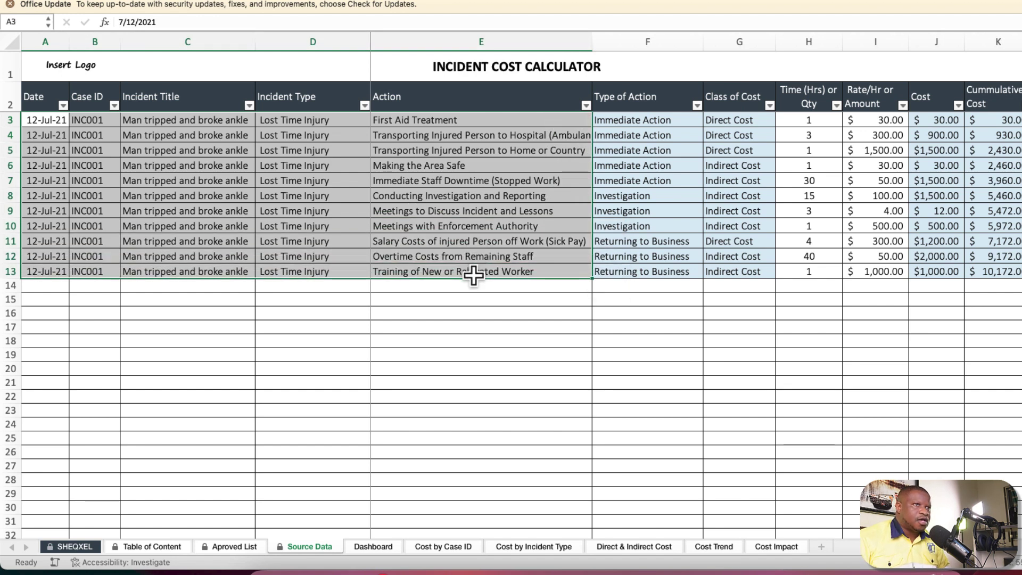
key("Delete")
left_click_drag(816, 133, 892, 274)
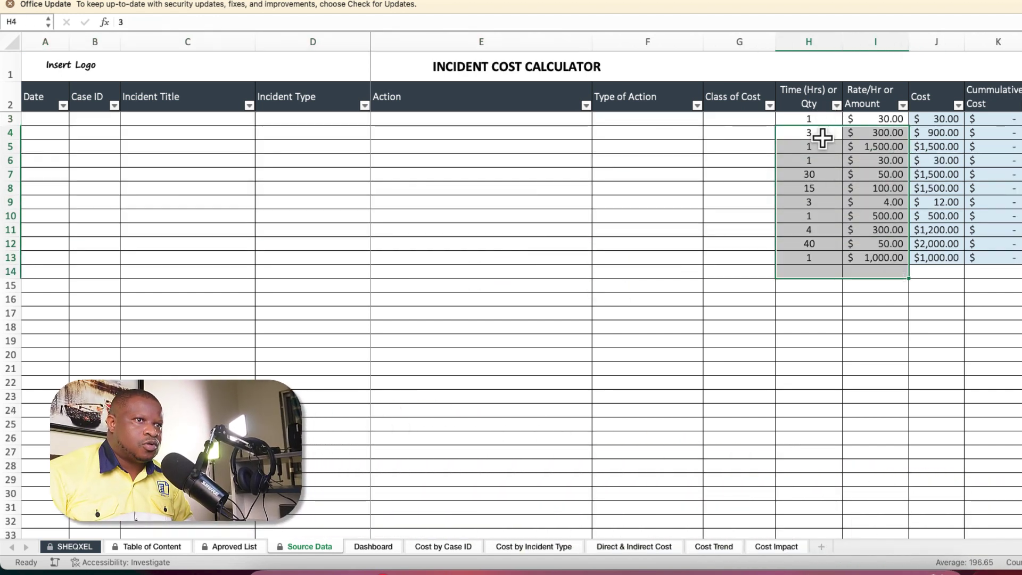
left_click_drag(822, 120, 869, 287)
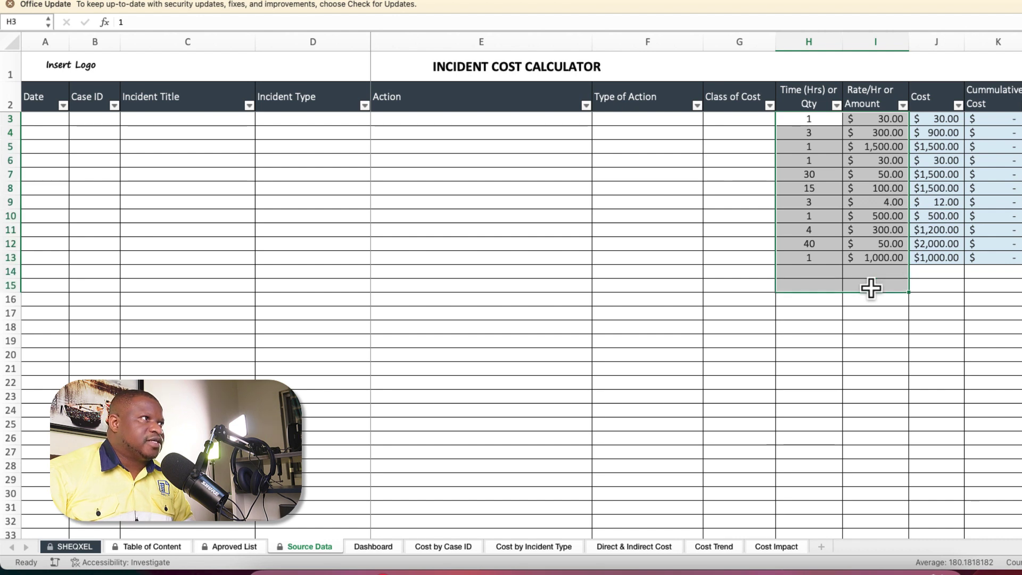
key("Delete")
View the emptied chart sheets and Dashboard, then return to Source Data with the rows restored.
left_click(252, 5)
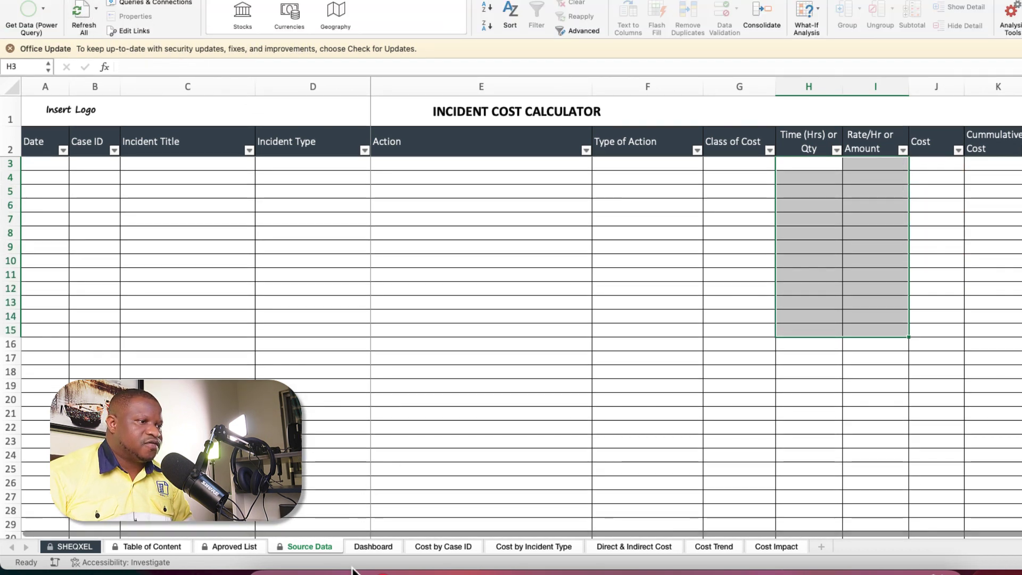
left_click(444, 549)
left_click(532, 548)
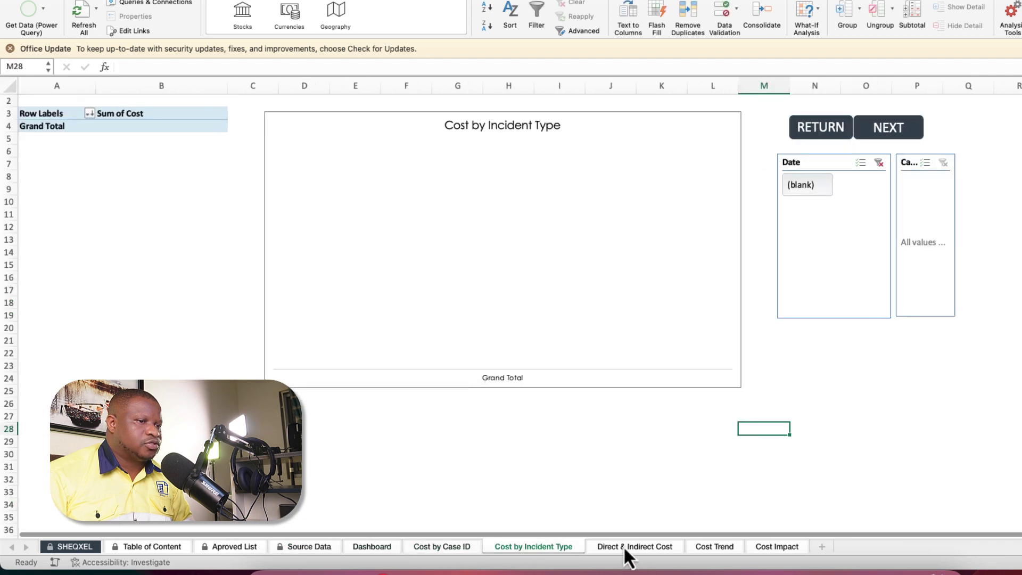
left_click(630, 549)
left_click(716, 549)
left_click(760, 551)
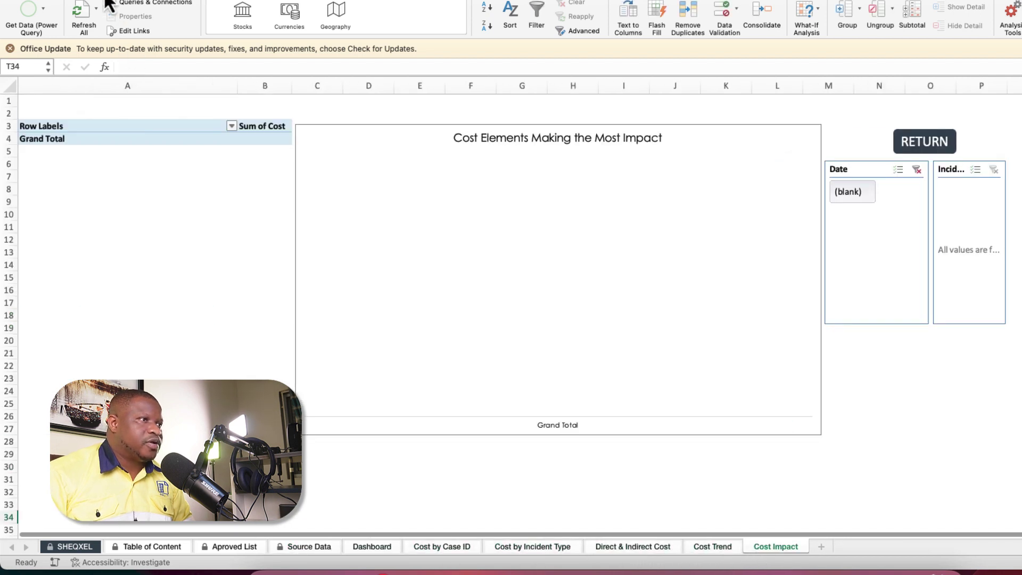
left_click(372, 546)
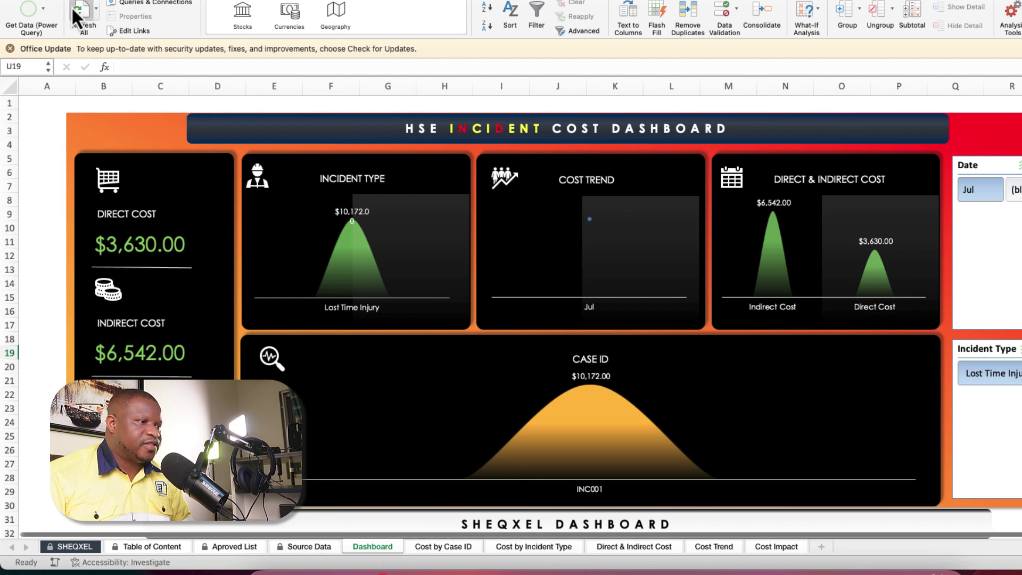
left_click(310, 547)
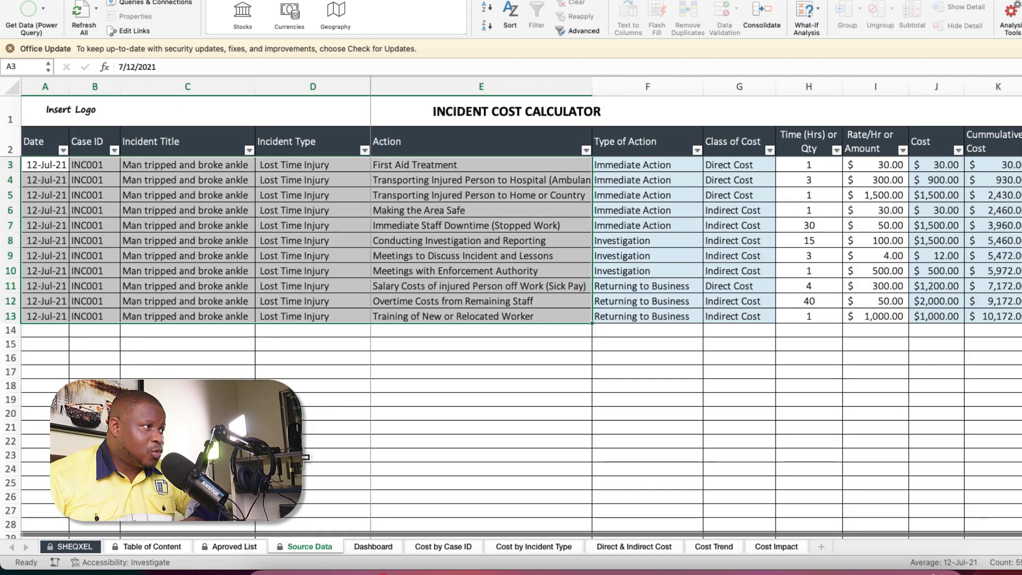
Change A8's date to 12/12/2021 and fill it down to A13.
left_click(103, 225)
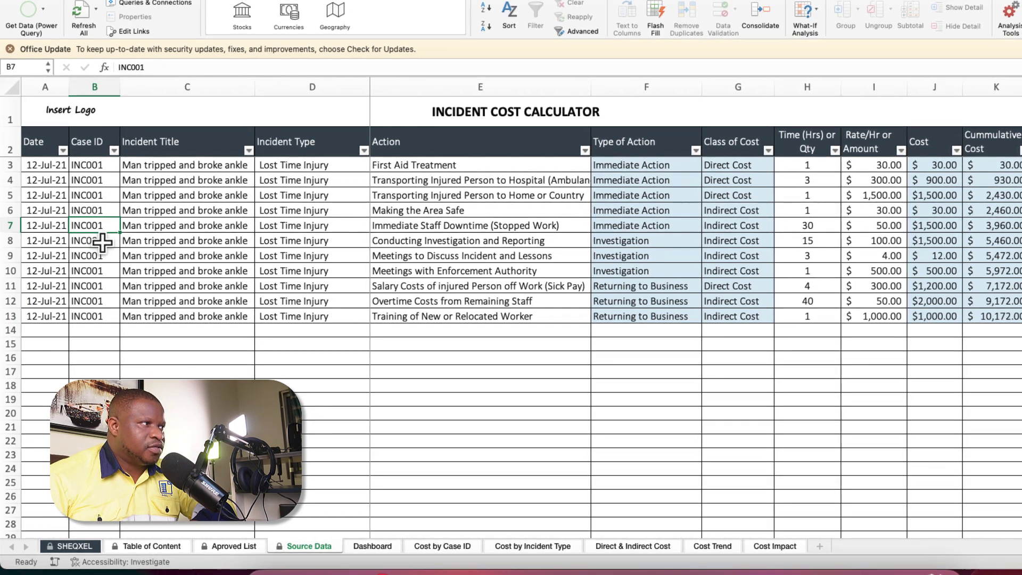
double_click(40, 242)
key("Home")
key("Delete")
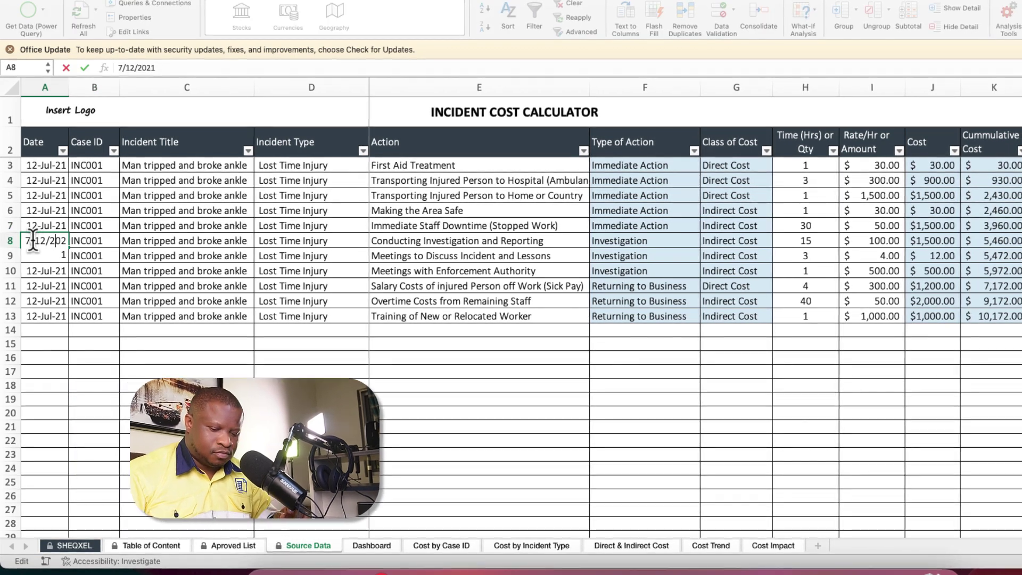
type("7")
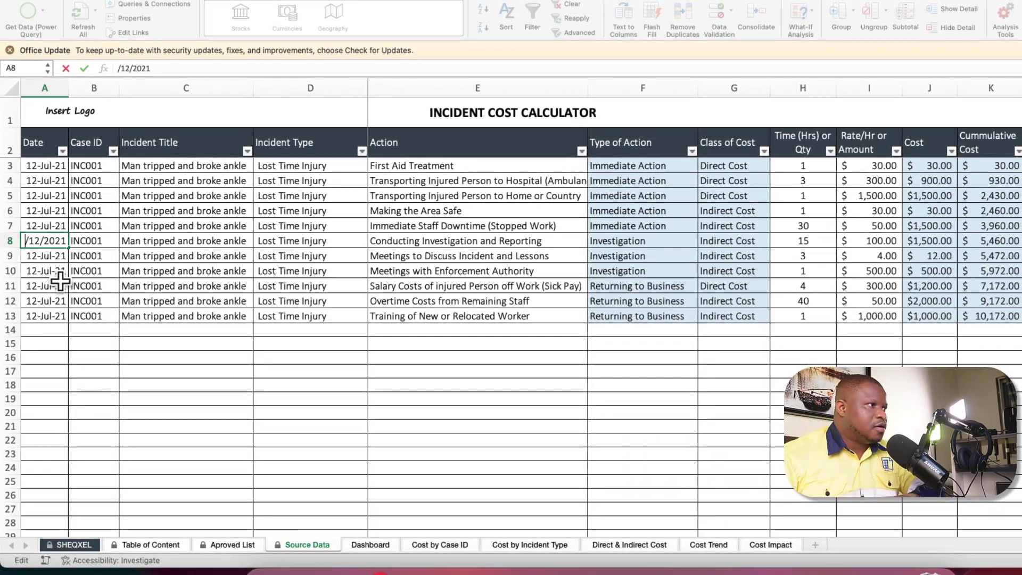
key("Return")
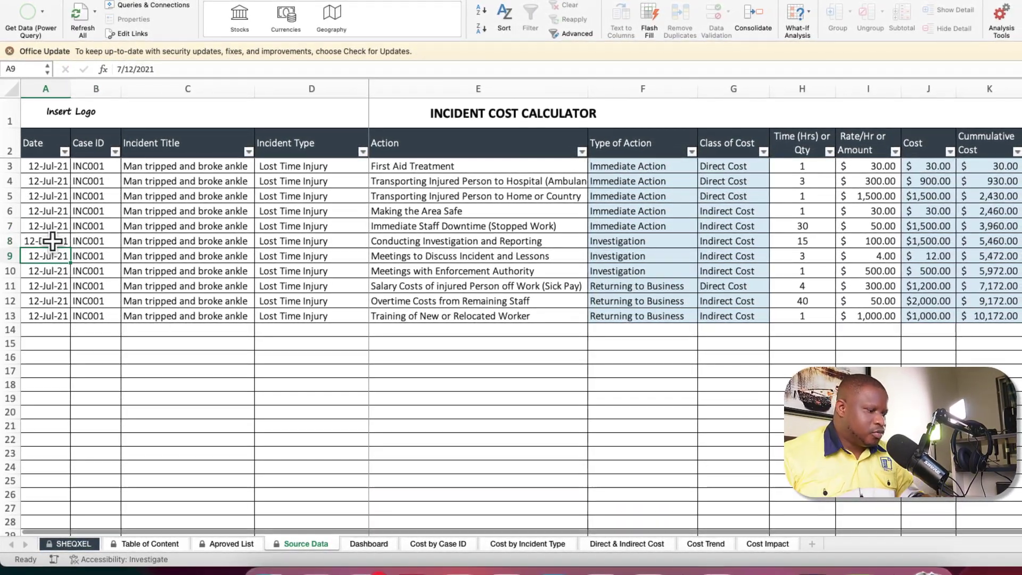
left_click_drag(48, 240, 51, 315)
key("ctrl+d")
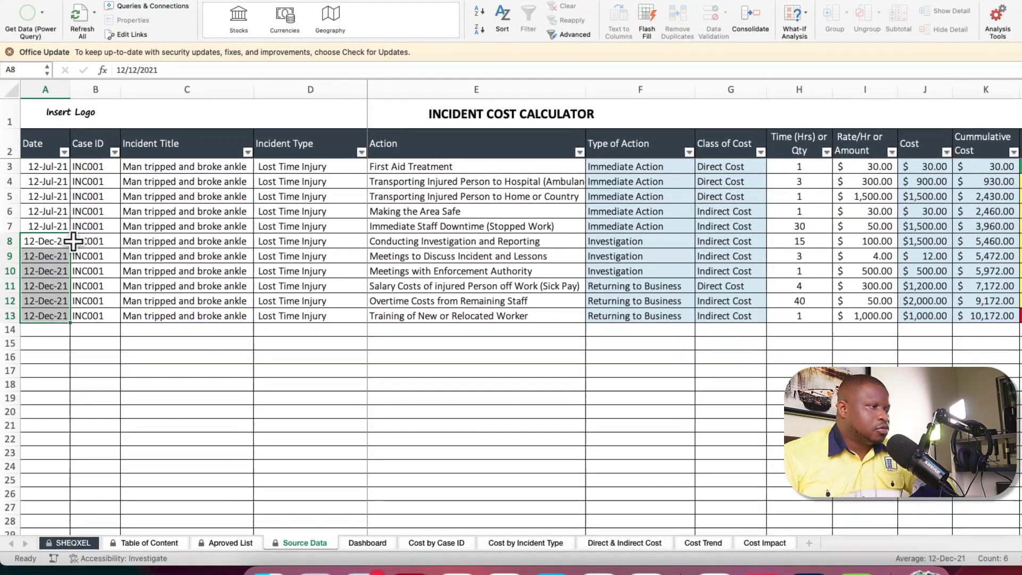
Change B8's case ID to INC002 and fill it down to B13.
left_click_drag(106, 256, 105, 243)
double_click(105, 243)
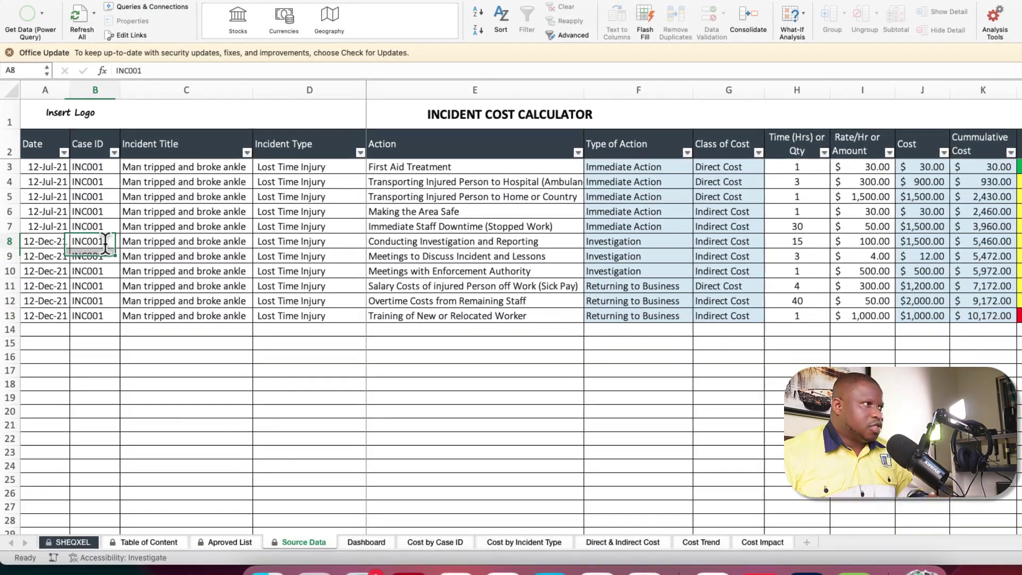
key("BackSpace")
type("2")
key("Return")
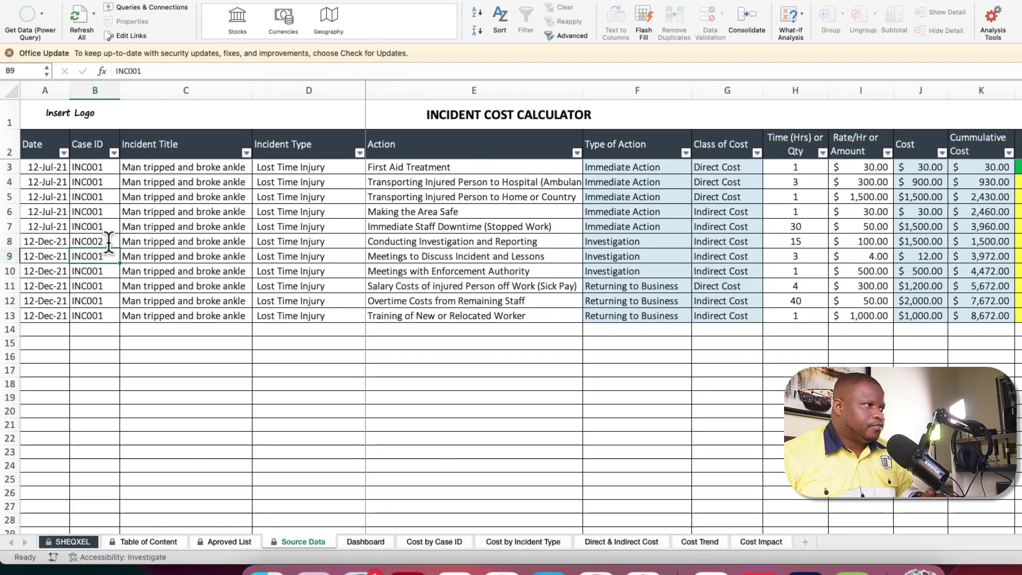
left_click(101, 242)
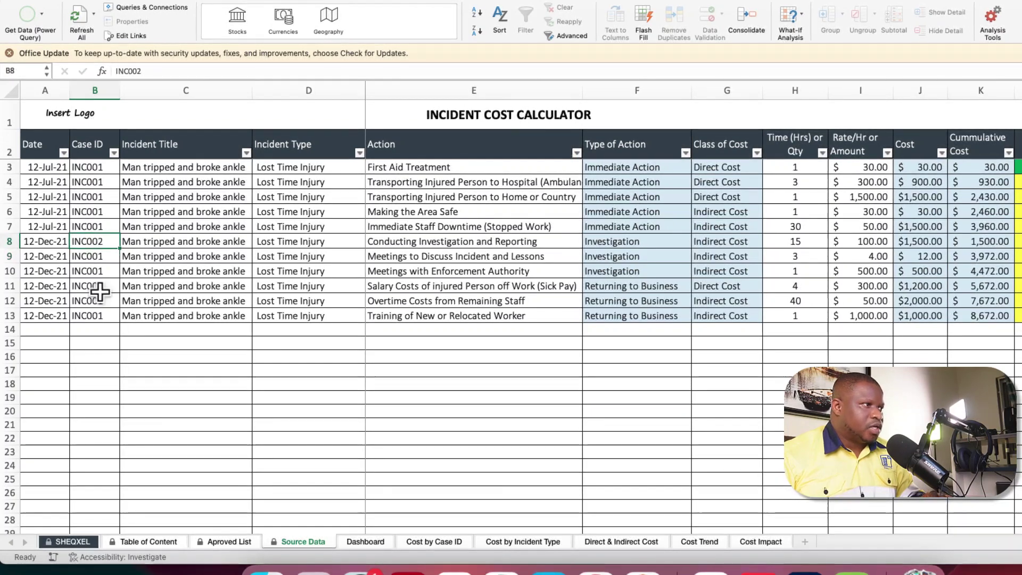
left_click(93, 318, "shift")
key("ctrl+d")
Set D8's incident type to Medical Treatment Case and fill it down to D13.
left_click(308, 241)
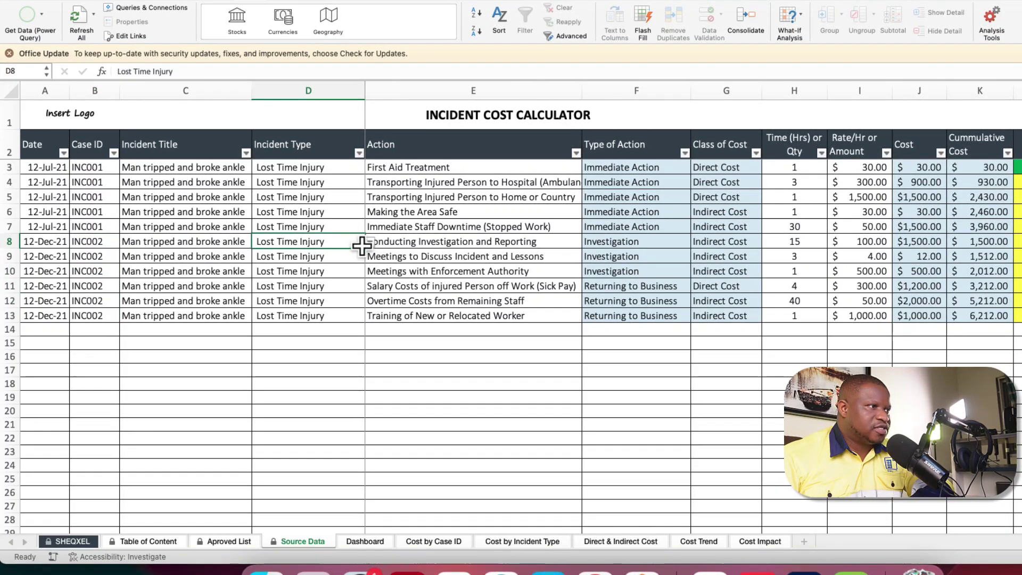
left_click(369, 242)
left_click(308, 280)
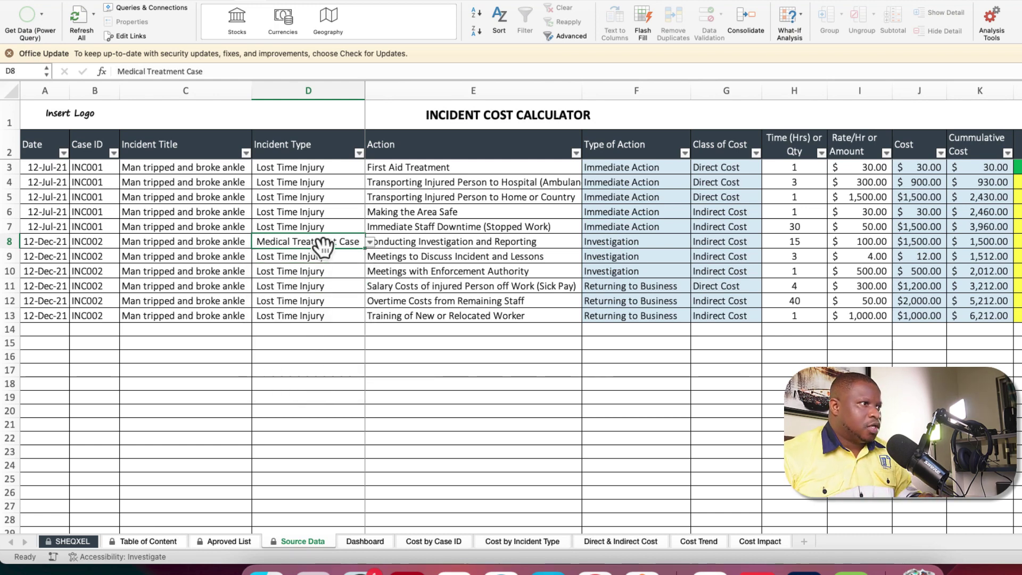
left_click_drag(325, 244, 325, 317)
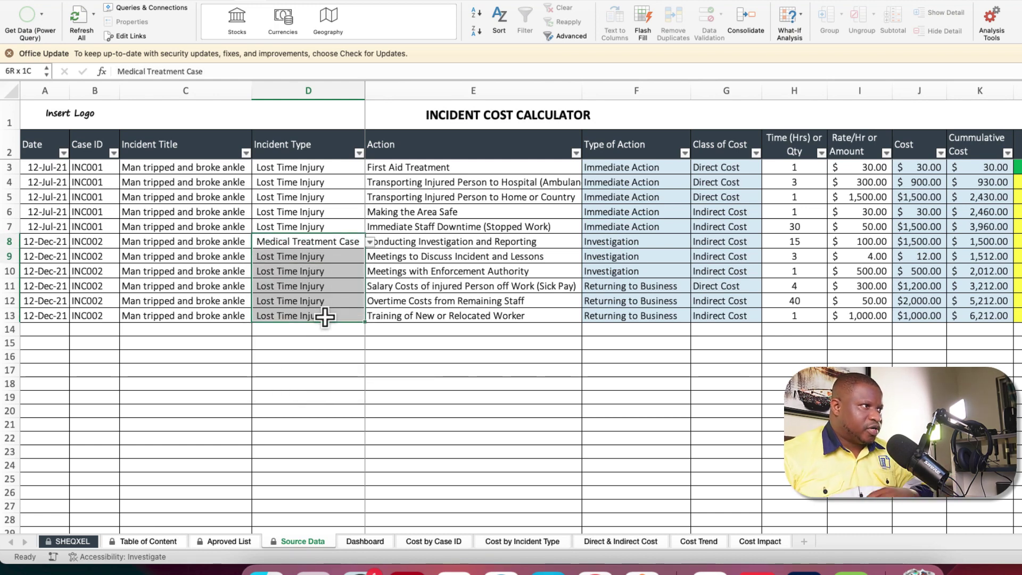
key("ctrl+d")
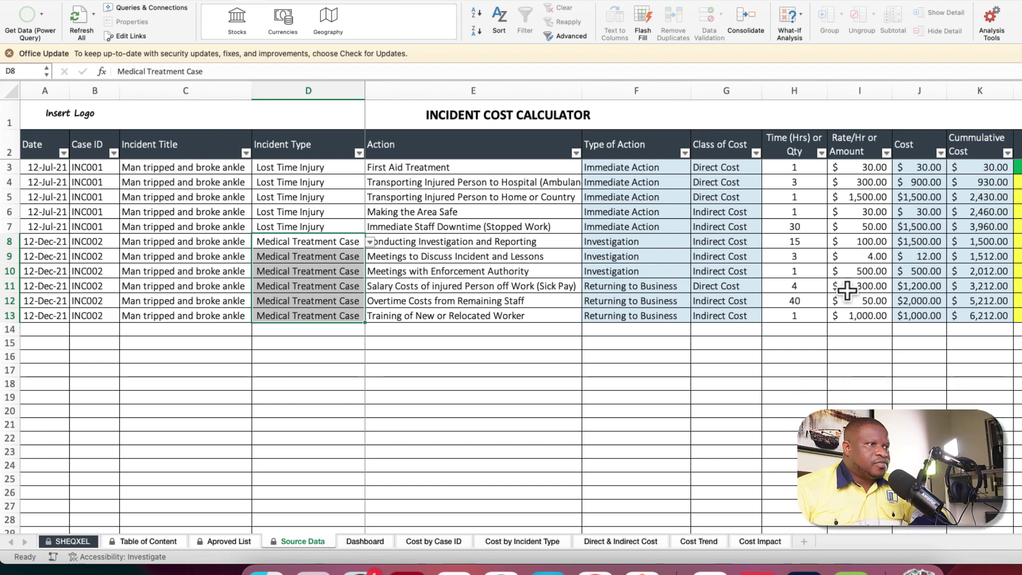
left_click(609, 380)
On the Dashboard sheet, add Dec to the Jul date filter so the dashboard totals $10,172.00.
left_click(364, 541)
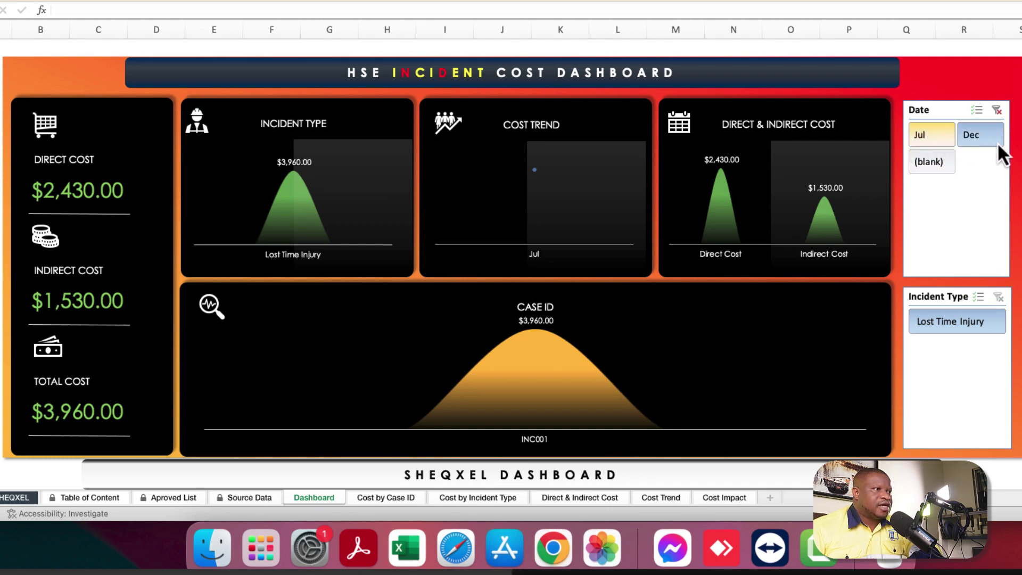
left_click(994, 139)
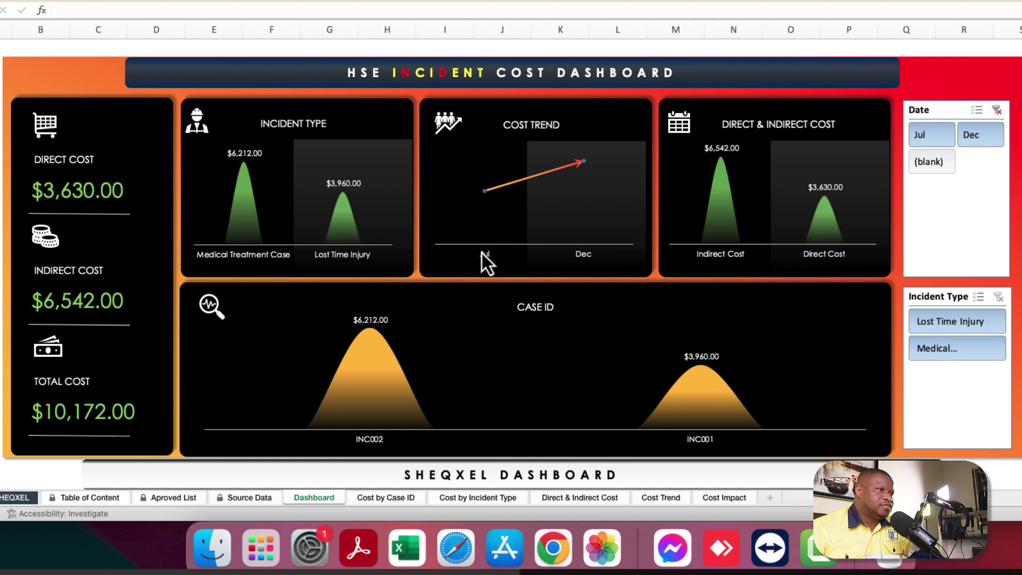
left_click(484, 194)
Label the Cost Trend points with their values, $3,960.00 and $6,212.00, in white text.
right_click(484, 192)
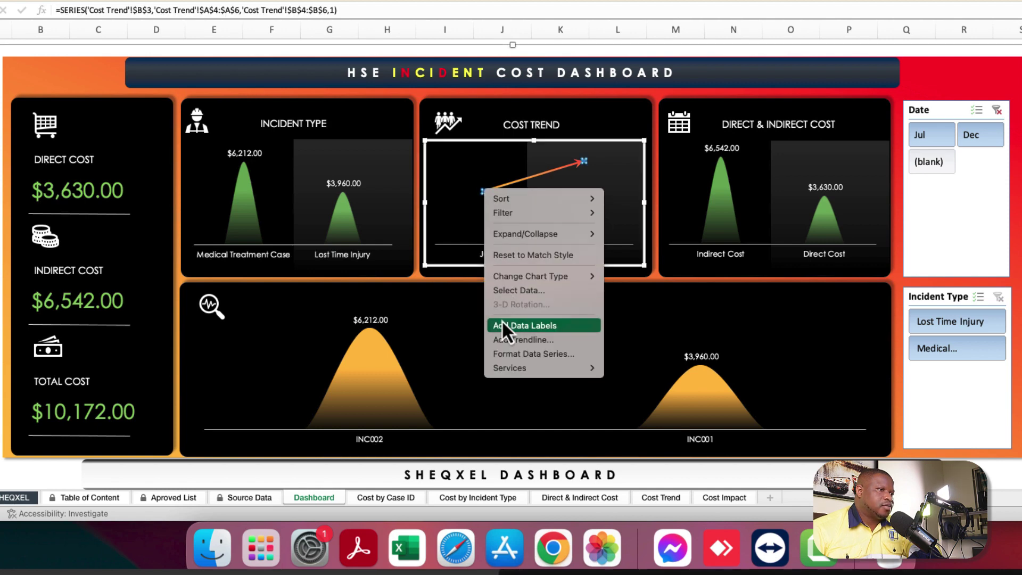
left_click(525, 325)
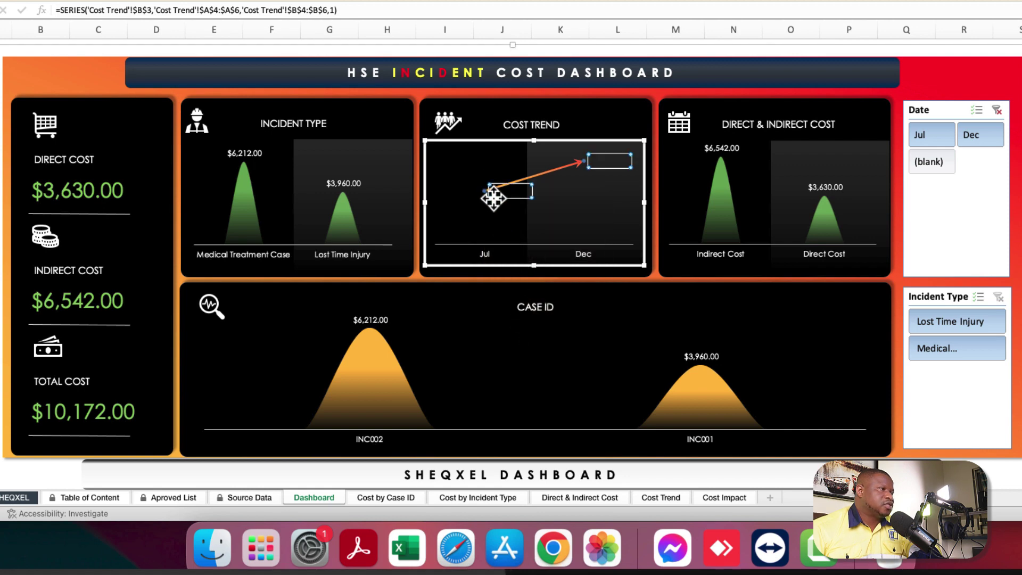
left_click(492, 192)
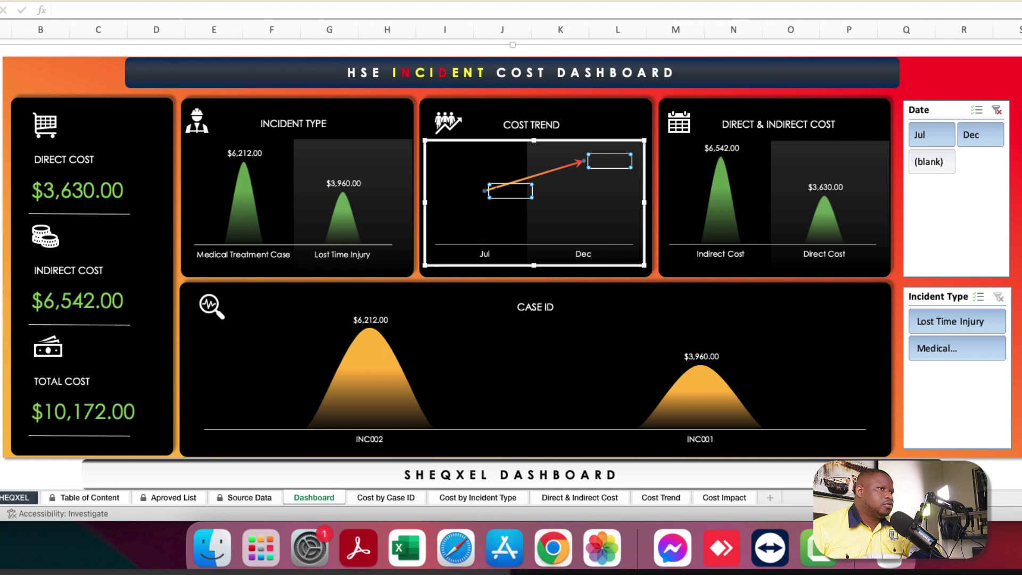
left_click(173, 1)
left_click(162, 28)
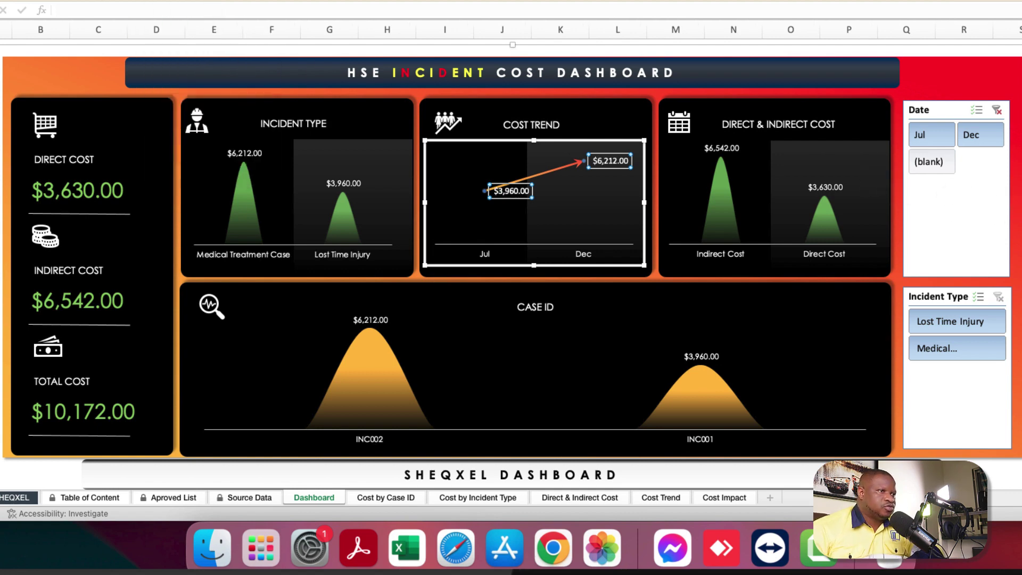
key("Escape")
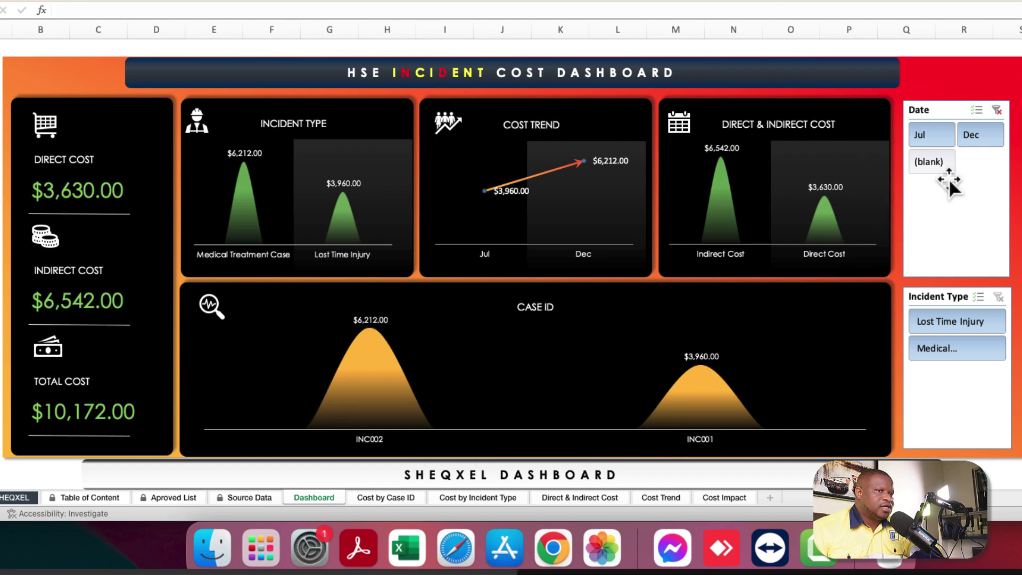
Test the Incident Type slicer, reselect both incident types, then switch to the SHEQXEL sheet.
left_click(947, 318)
left_click(952, 349)
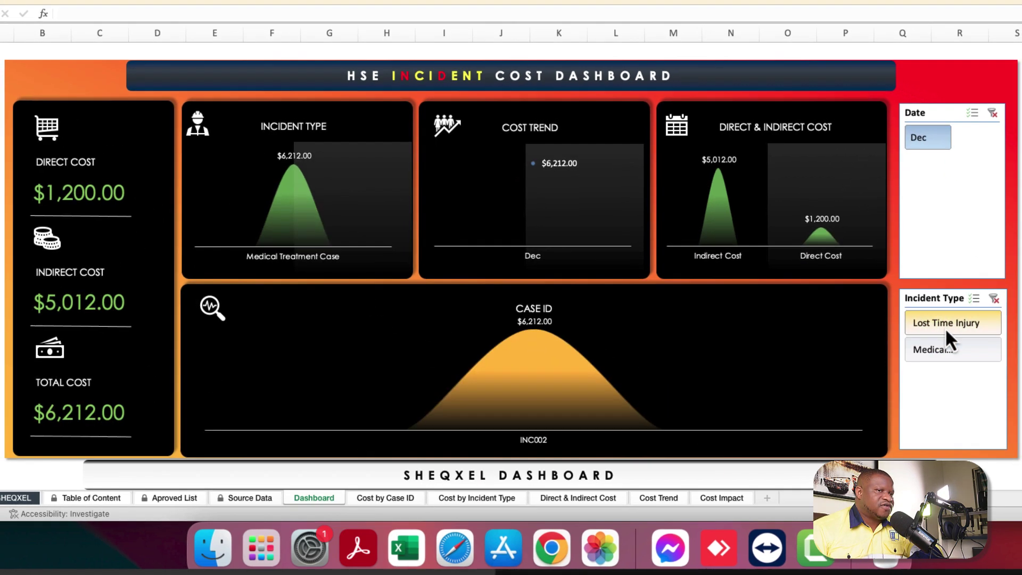
left_click(945, 324)
left_click(932, 352)
left_click(926, 329, "super")
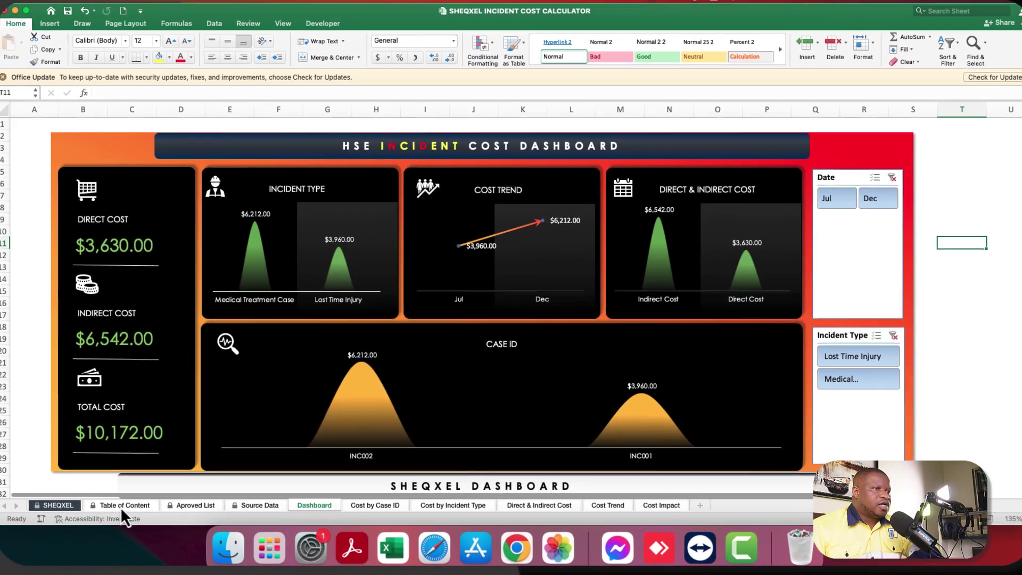
left_click(58, 505)
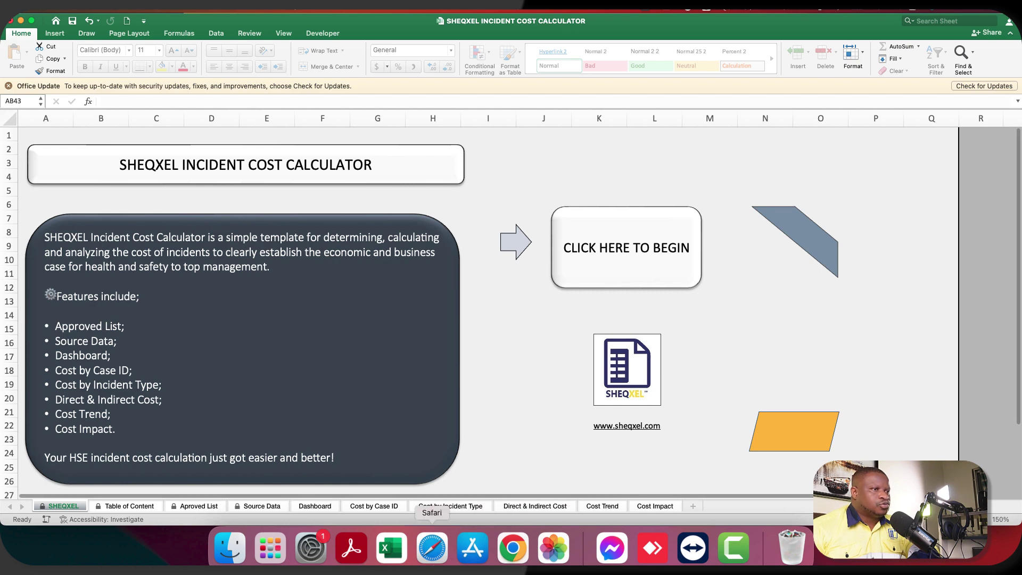
Bring the sheqxel.com tools page in Safari to the front.
left_click(431, 547)
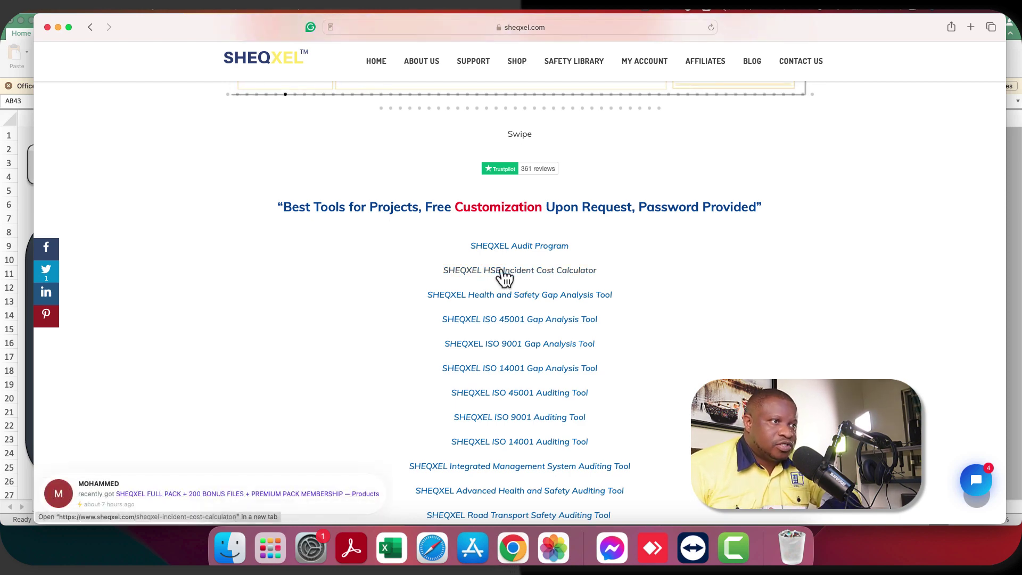
Open the SHEQXEL HSE Incident Cost Calculator page in a new Safari tab, then return to Excel.
left_click(502, 272, "super")
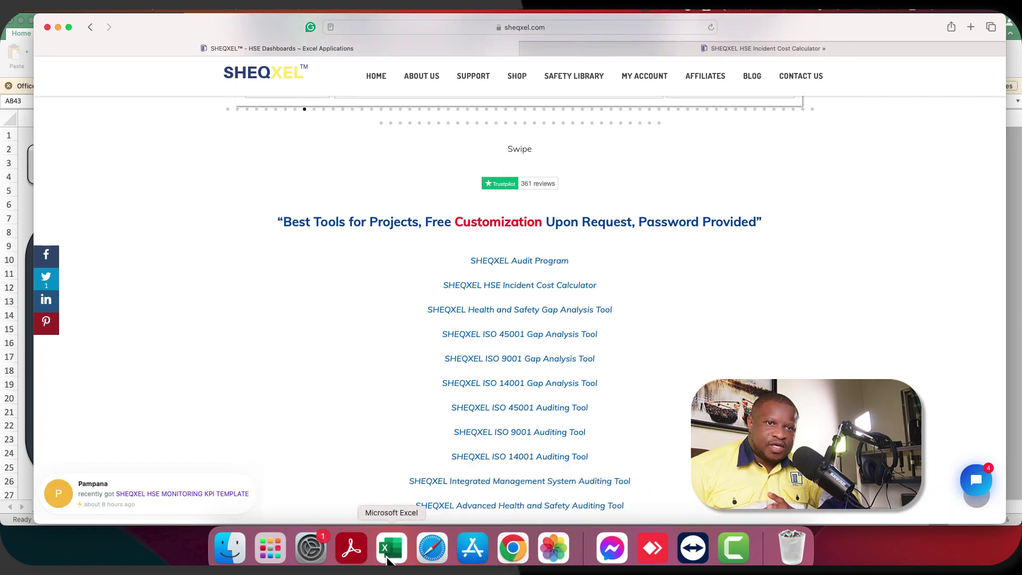
left_click(389, 553)
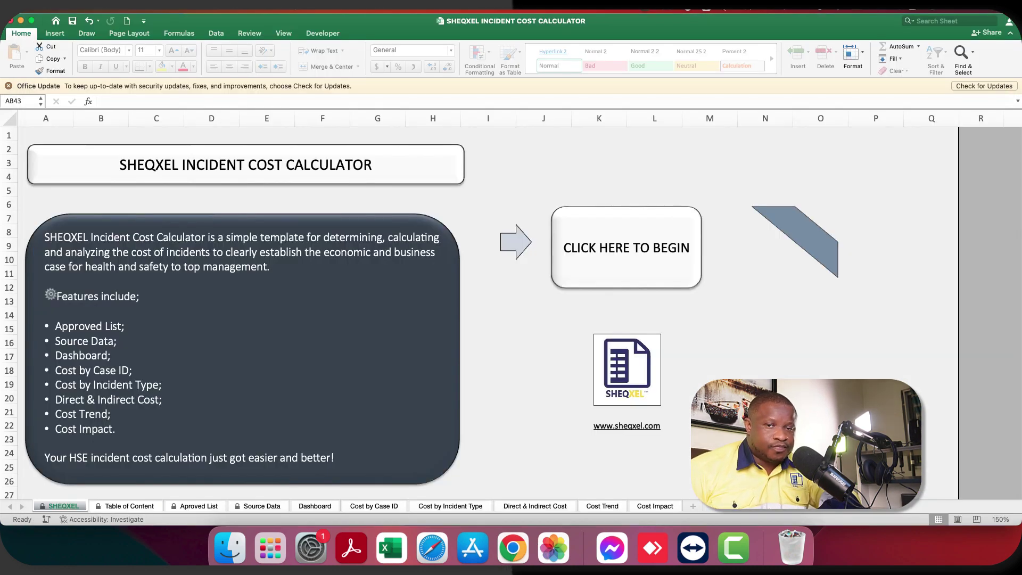